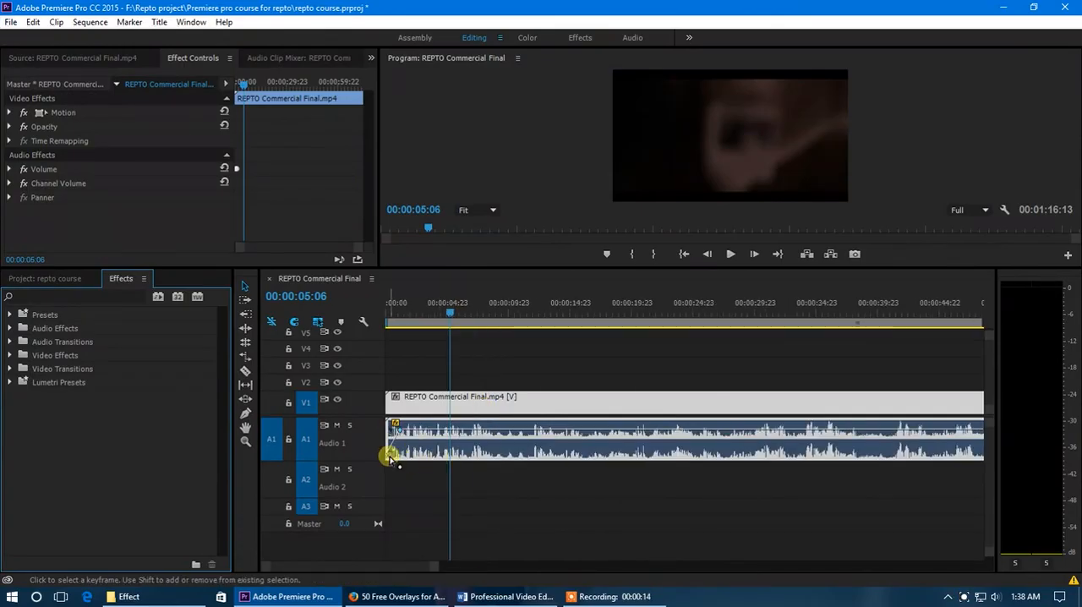
# Clear the fade-in keyframes at the start of the audio clip, then enlarge track V1 with the playhead at 00:00:02:17
pyautogui.moveTo(388, 456); pyautogui.dragTo(401, 433)
pyautogui.moveTo(450, 312); pyautogui.dragTo(419, 313)
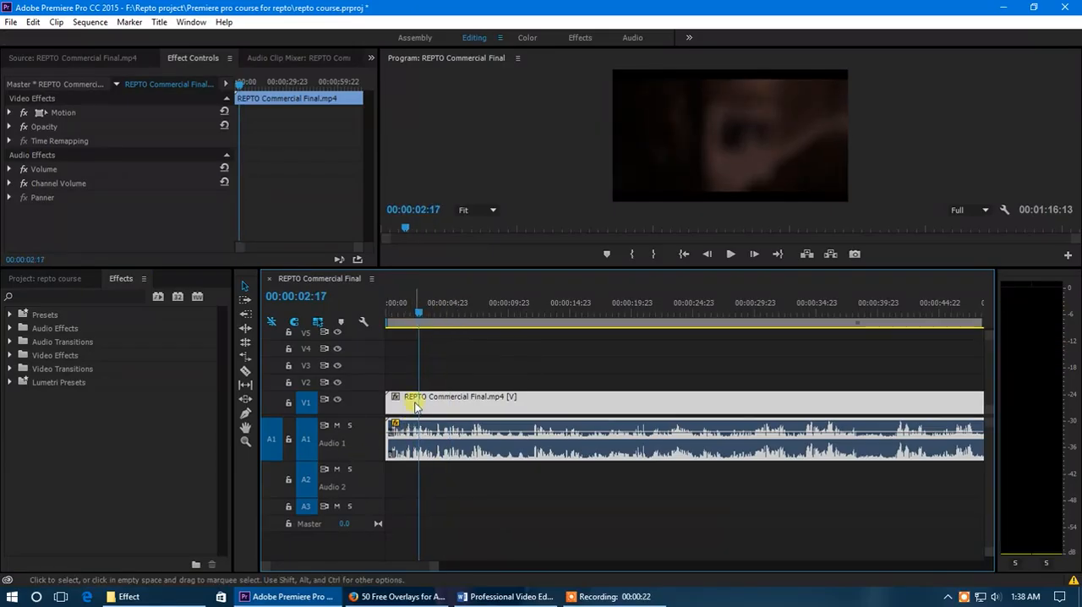
pyautogui.doubleClick(367, 401)
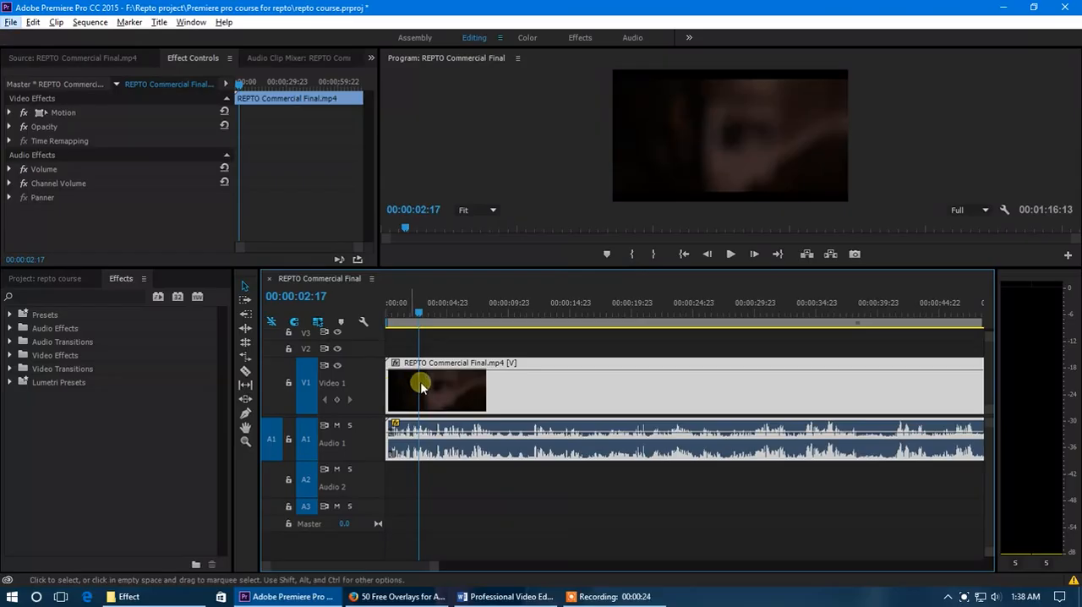
pyautogui.moveTo(435, 564); pyautogui.dragTo(387, 562)
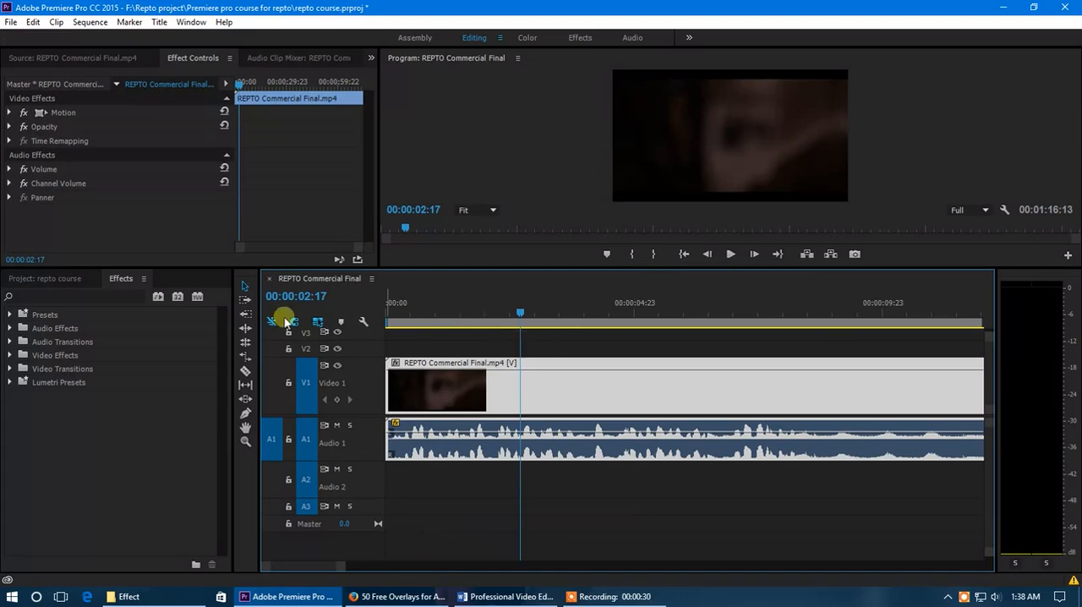
# Look through the Audio Effects list and the Crossfade group of the Audio Transitions
pyautogui.click(122, 280)
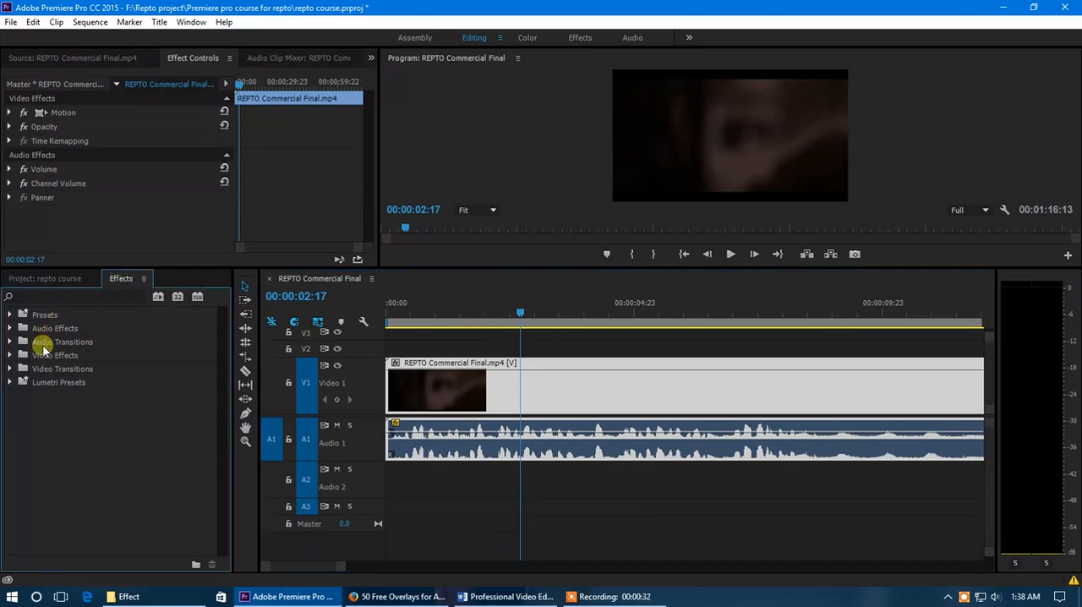
pyautogui.click(10, 329)
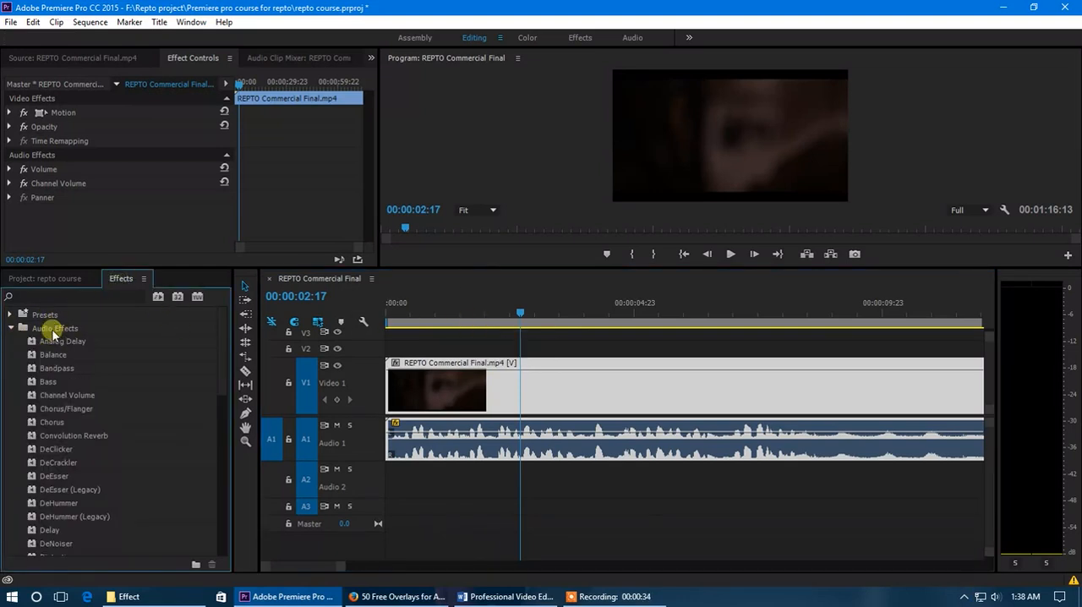
pyautogui.click(11, 329)
pyautogui.click(11, 343)
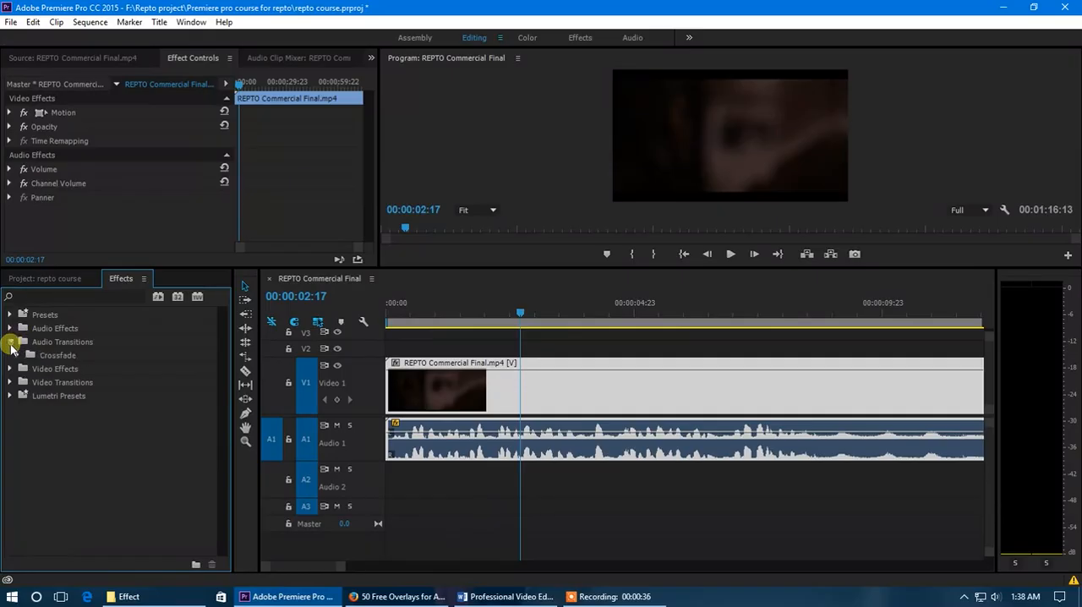
pyautogui.click(19, 355)
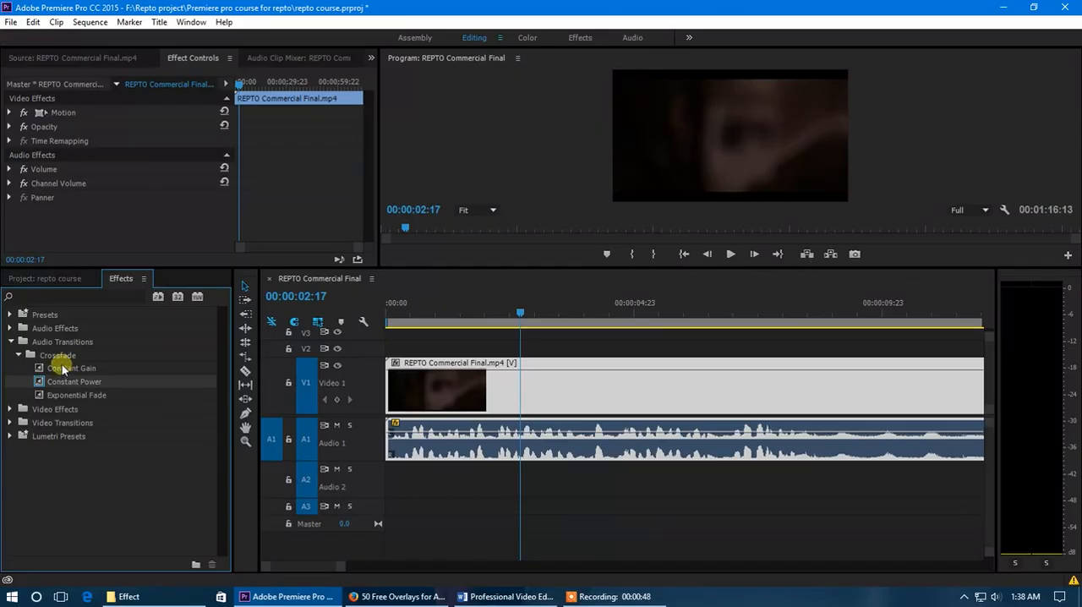
pyautogui.click(19, 355)
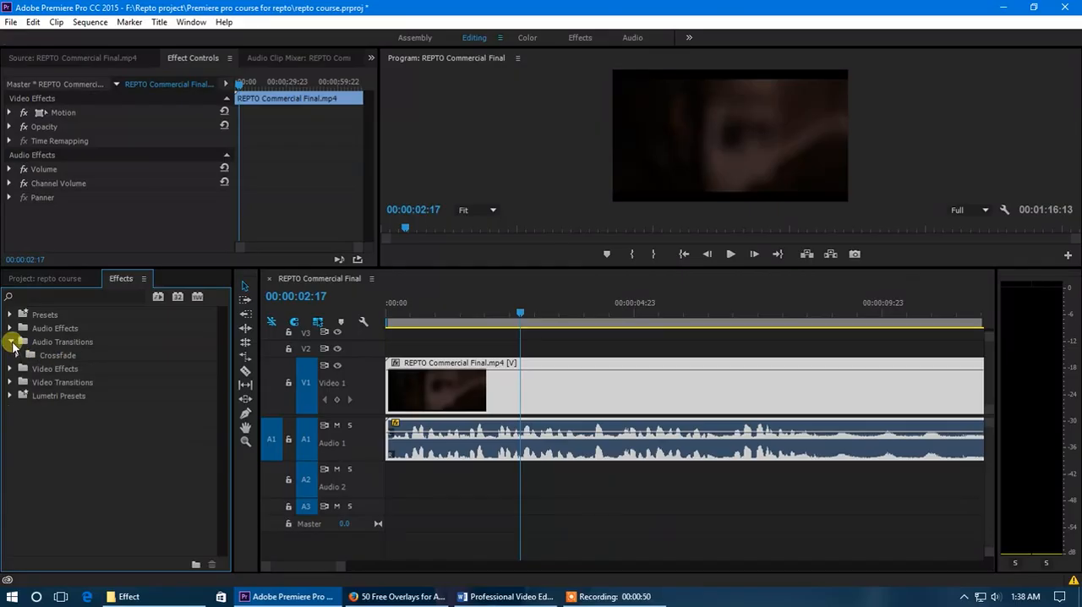
pyautogui.click(11, 343)
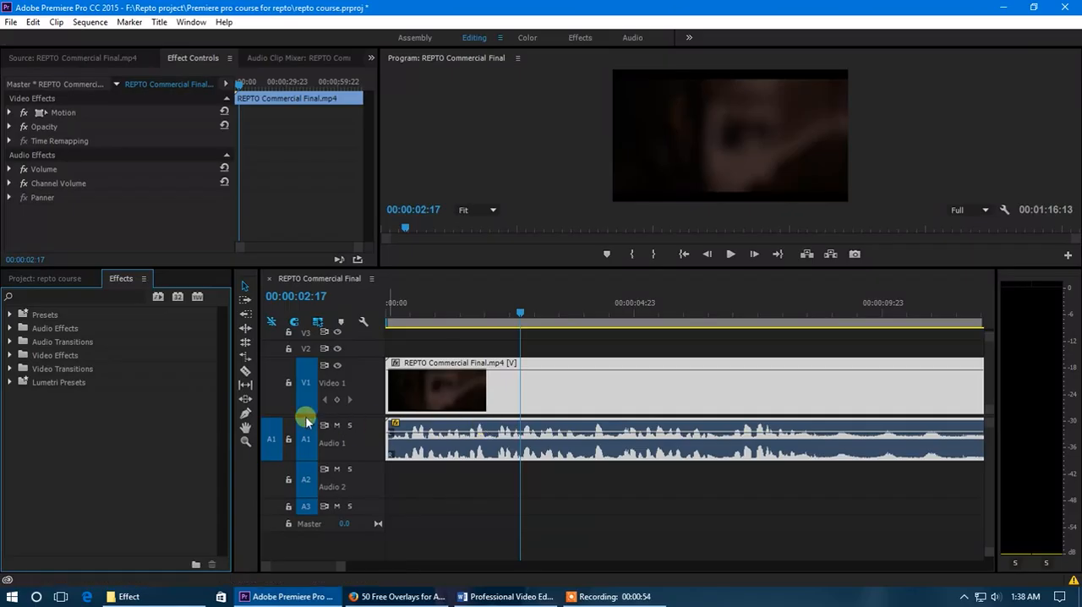
# Try to split the linked video and audio clip at the playhead with the Razor tool
pyautogui.click(247, 372)
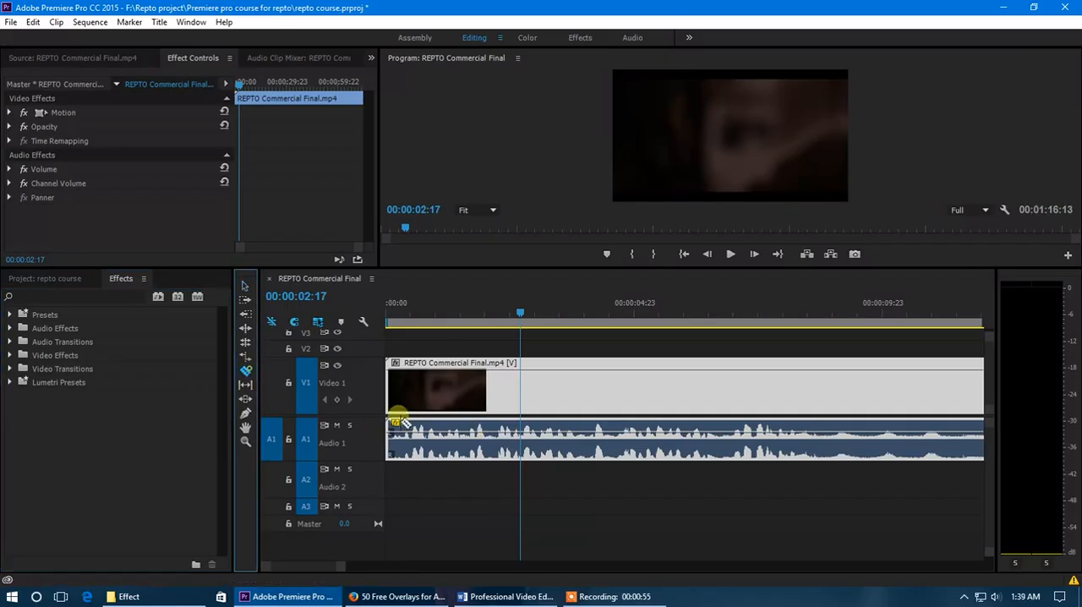
pyautogui.click(525, 439)
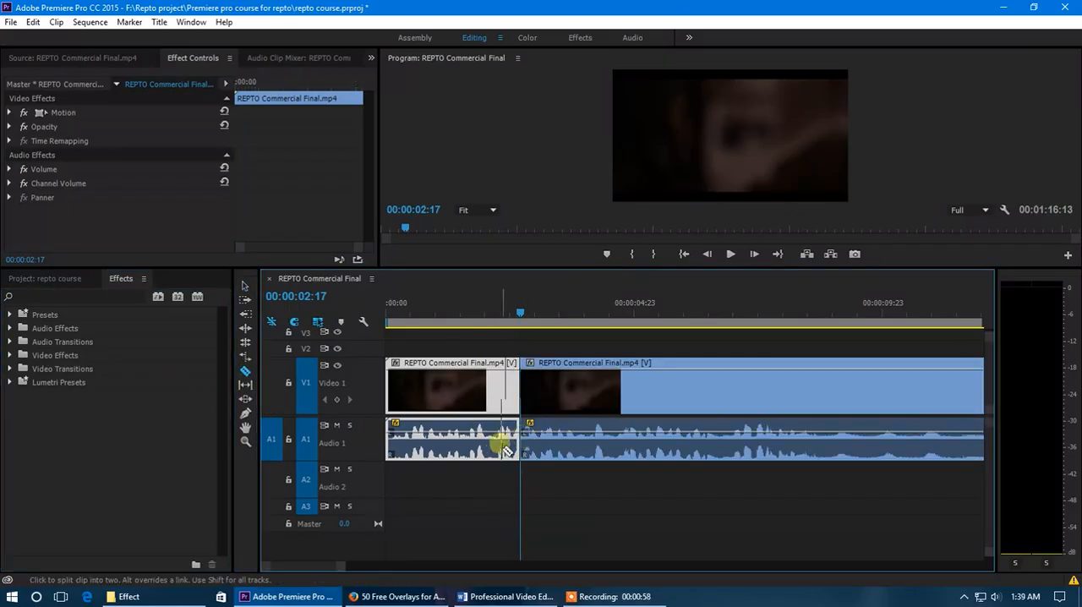
pyautogui.click(245, 286)
# Unlink the commercial clip's audio from its video and select only the audio on track A1
pyautogui.rightClick(481, 389)
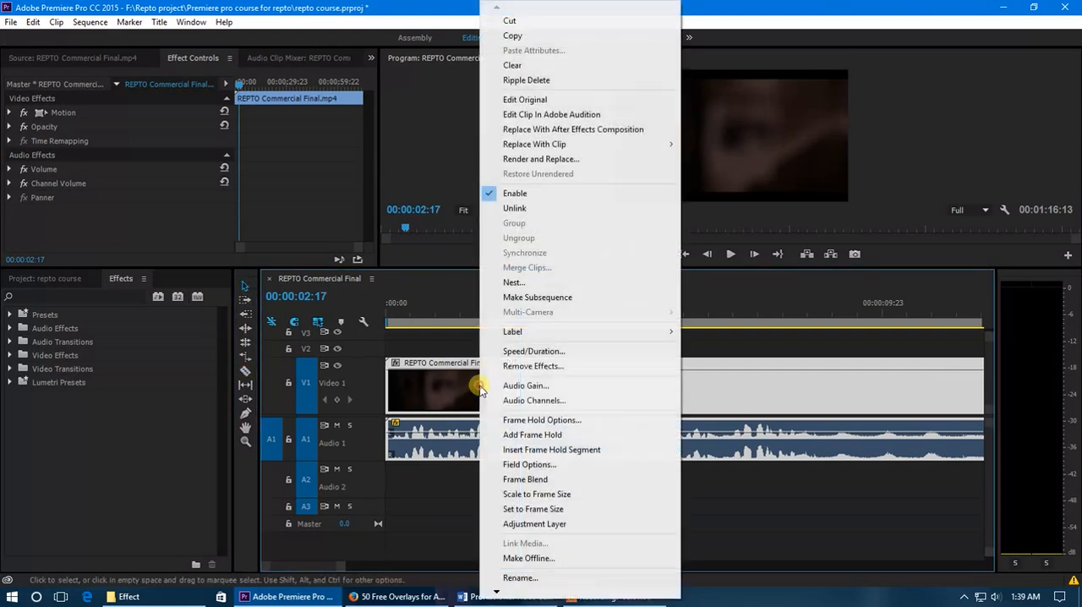
pyautogui.click(522, 209)
pyautogui.click(503, 425)
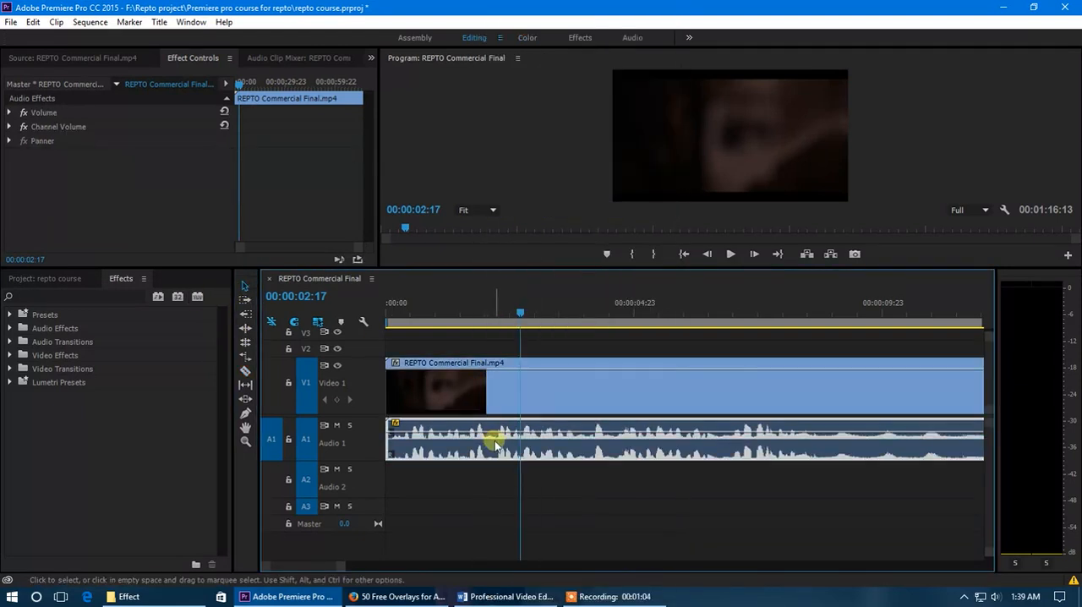
# Razor the A1 audio clip at 00:00:02:17 and at three further points, the last at about 10 seconds
pyautogui.click(246, 371)
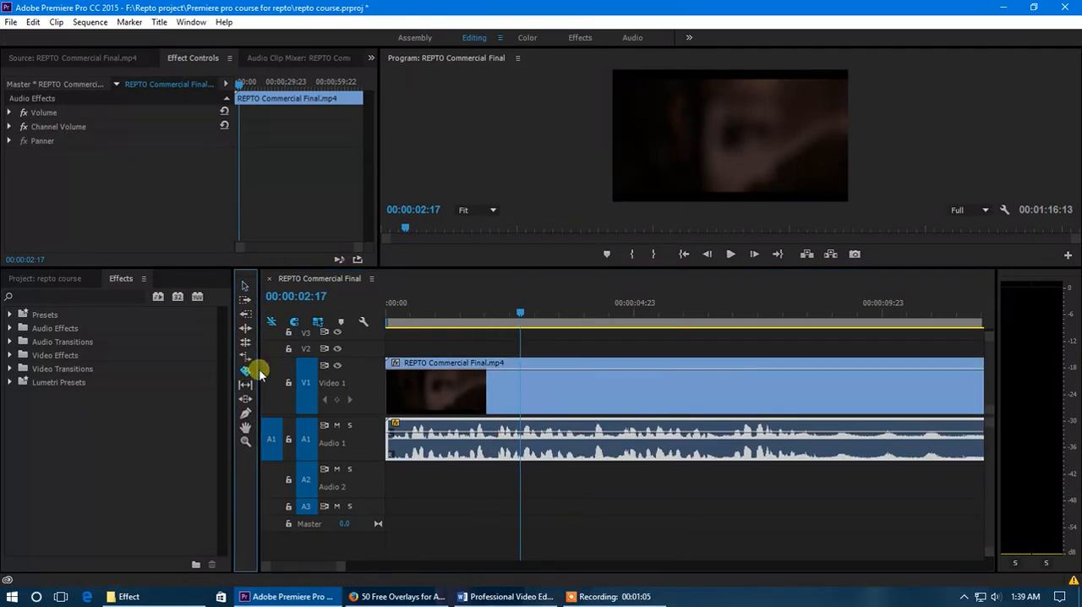
pyautogui.click(520, 436)
pyautogui.click(651, 439)
pyautogui.click(738, 436)
pyautogui.click(901, 437)
pyautogui.click(245, 286)
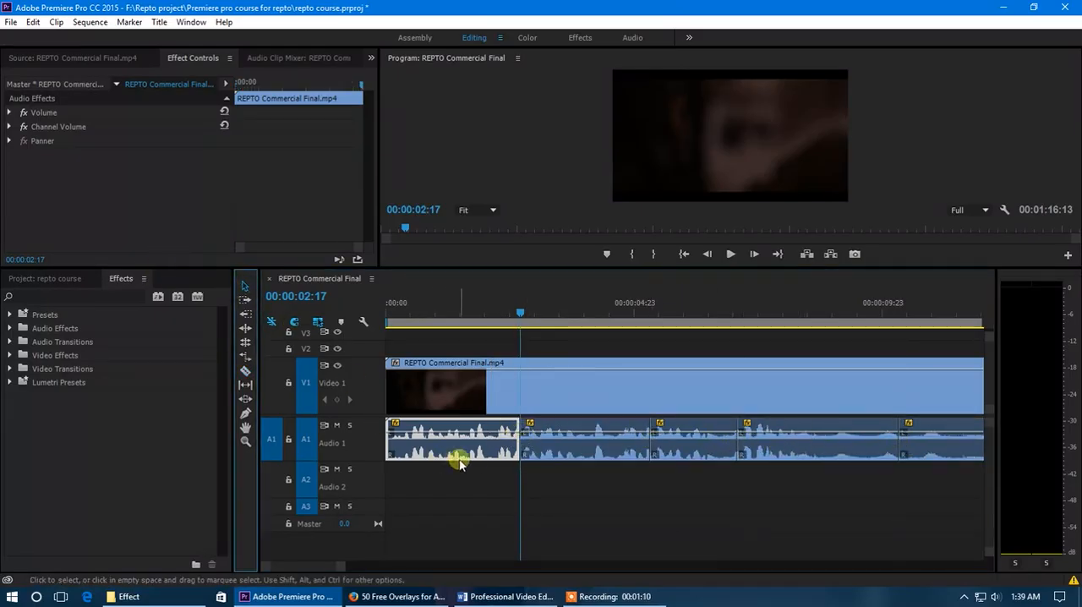
# Move the second audio segment from track A1 straight down to track A2, keeping its timing
pyautogui.scroll(1, 439, 454)
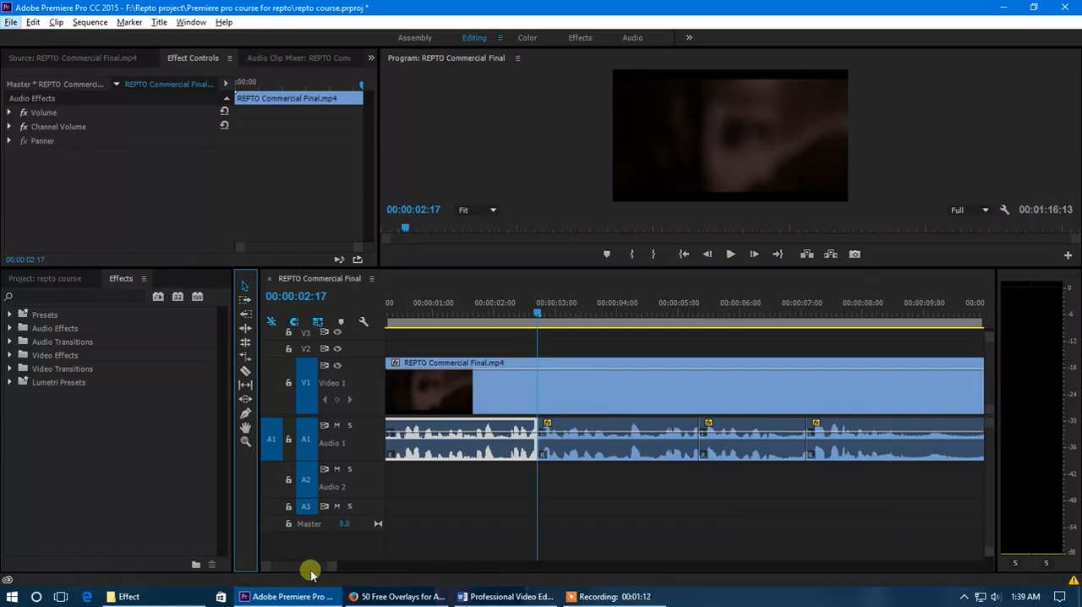
pyautogui.moveTo(310, 568); pyautogui.dragTo(304, 569)
pyautogui.click(433, 314)
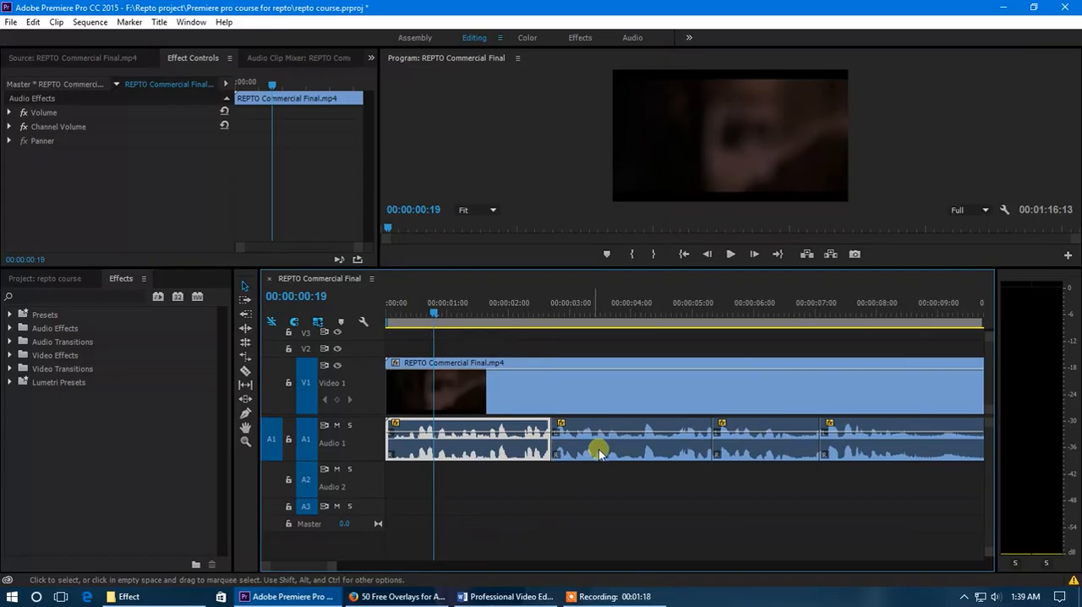
pyautogui.moveTo(602, 451); pyautogui.dragTo(596, 503)
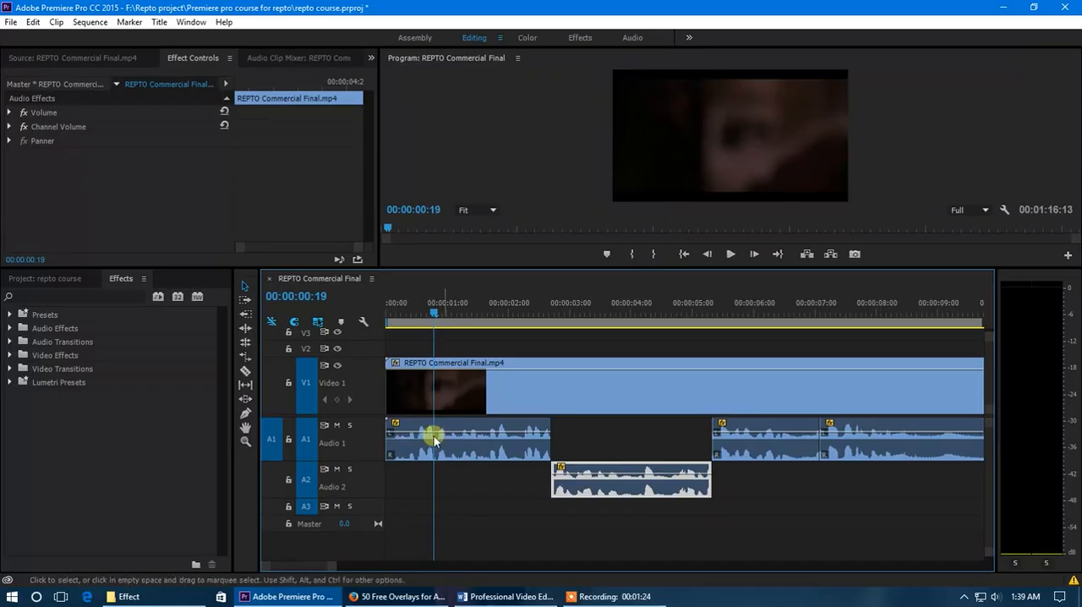
# Play the sequence from 00:00:00:14 across the end of the first audio segment and park the playhead at 00:00:02:04
pyautogui.click(424, 313)
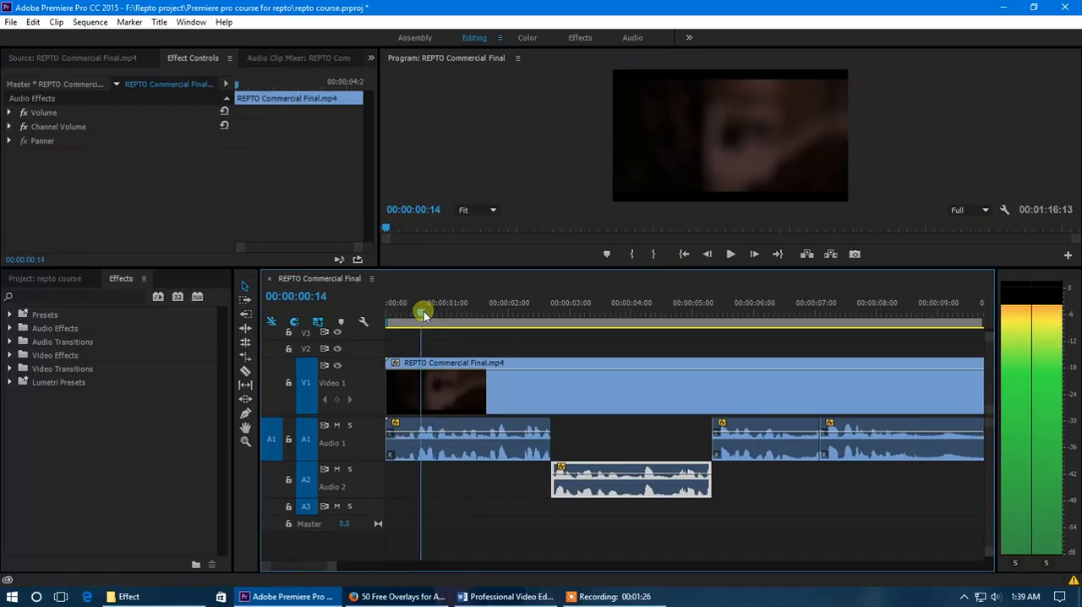
pyautogui.press('space')
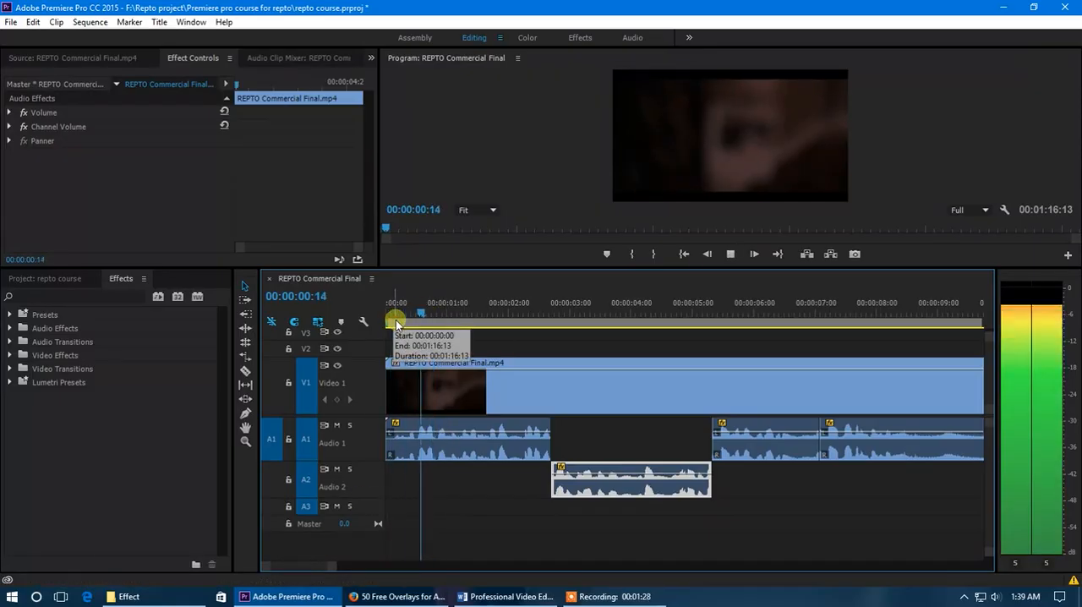
pyautogui.click(518, 313)
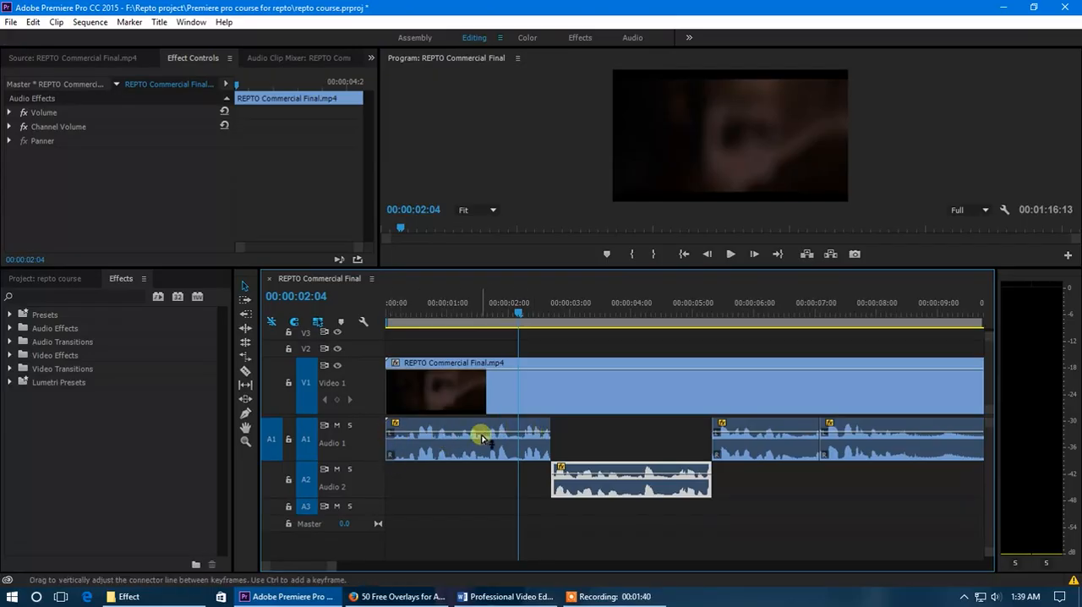
# Add a volume keyframe to the first audio segment with the Pen tool at about 0.7 seconds
pyautogui.moveTo(424, 437)
pyautogui.click(245, 412)
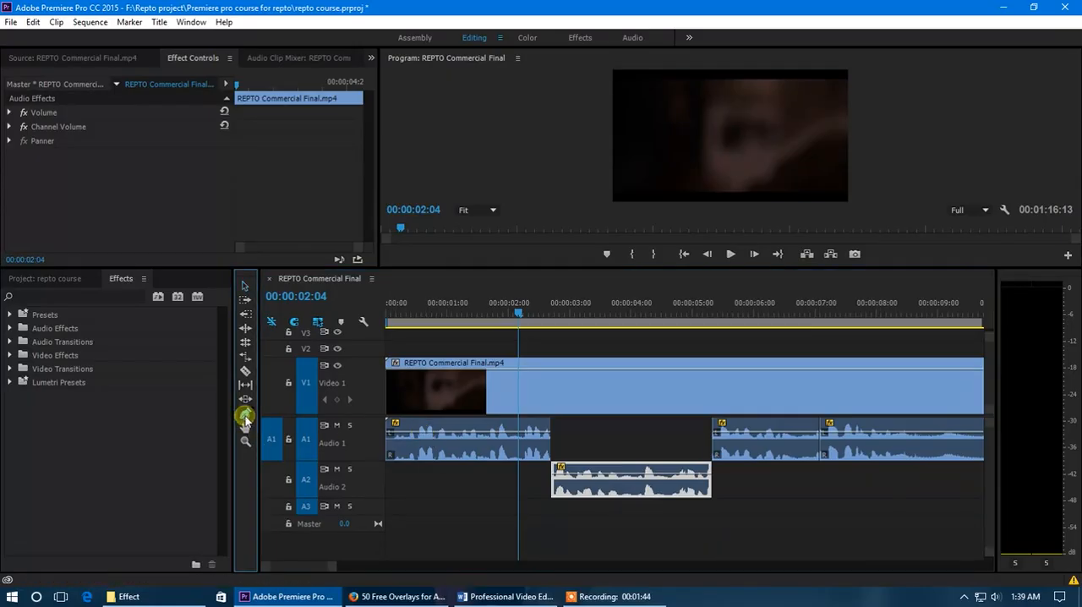
pyautogui.click(427, 438)
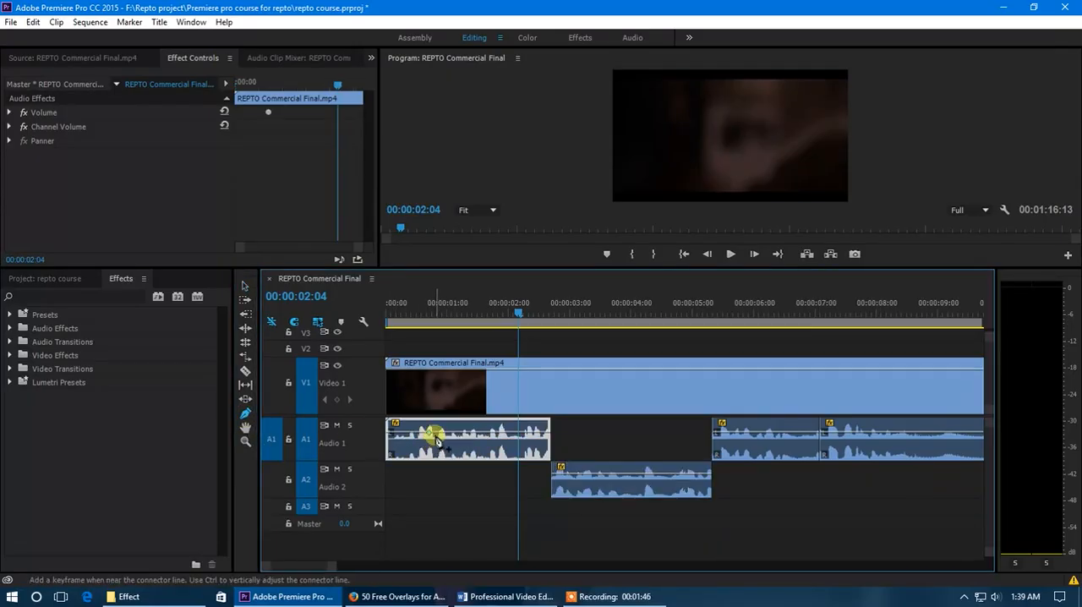
pyautogui.click(244, 285)
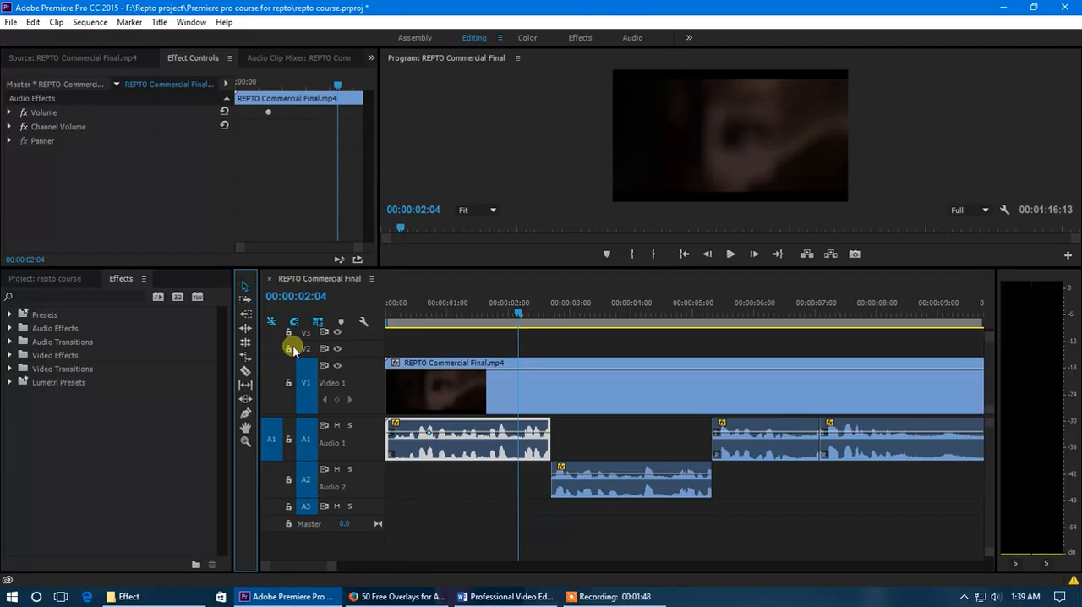
# Try raising the first audio segment's volume level to 6.0 dB at 00:00:02:04 and undo the change
pyautogui.click(487, 459)
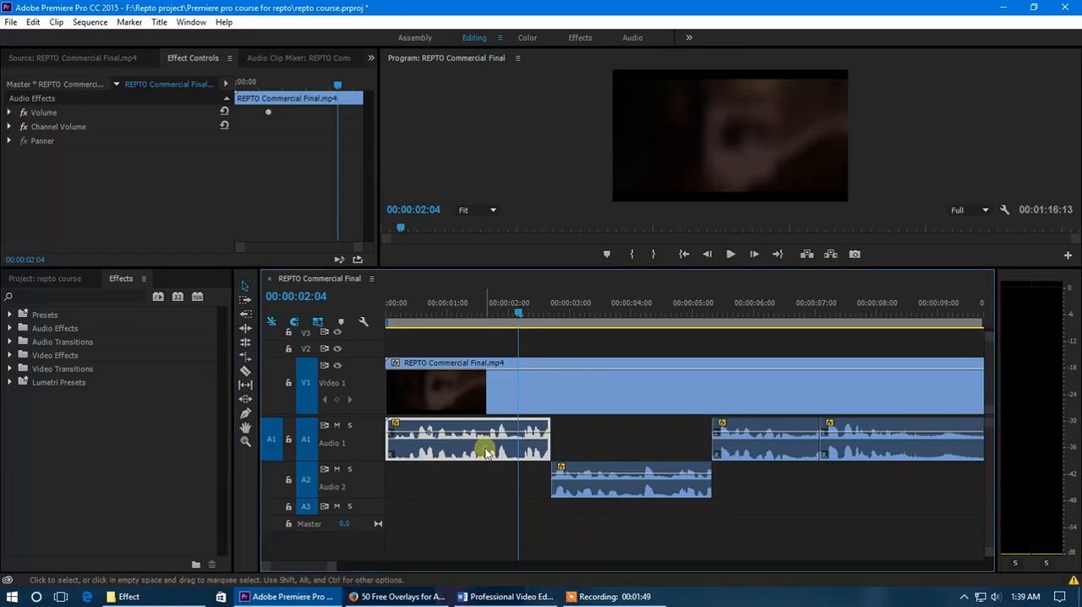
pyautogui.click(10, 113)
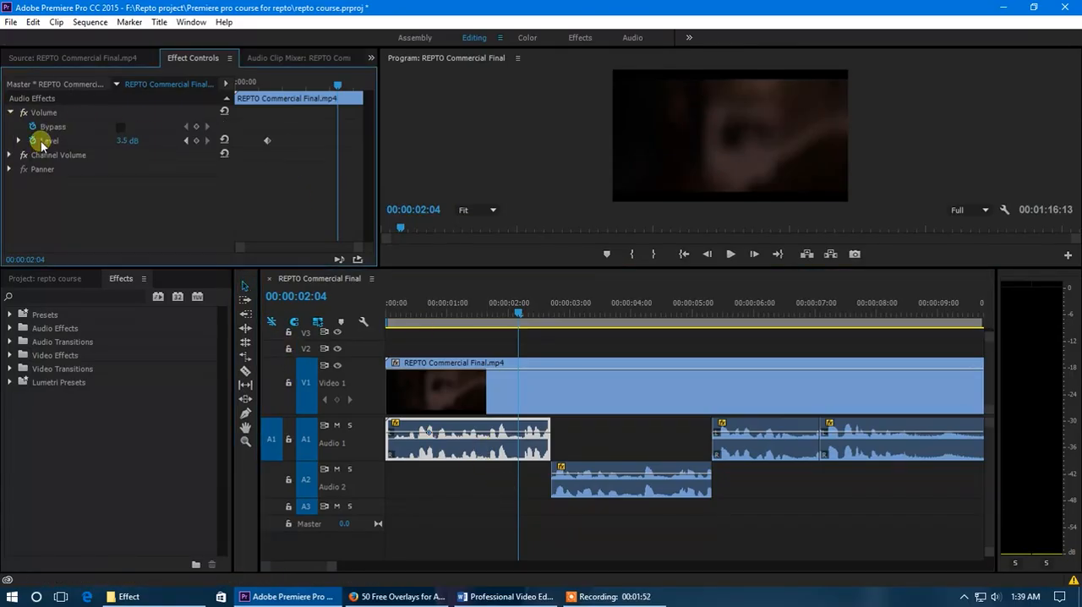
pyautogui.moveTo(79, 149); pyautogui.dragTo(98, 150)
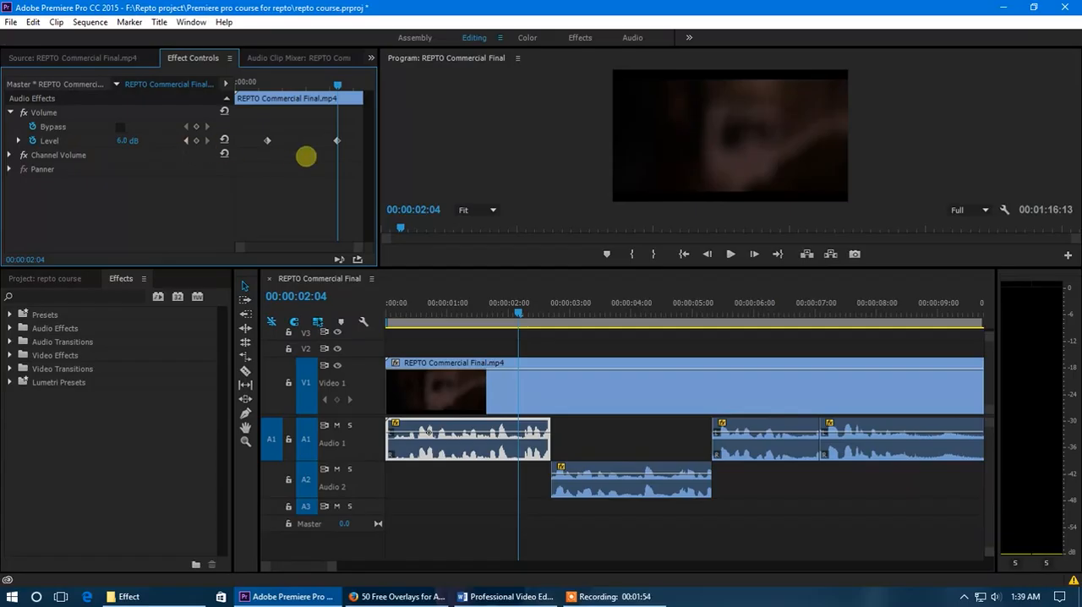
pyautogui.moveTo(160, 172); pyautogui.dragTo(141, 149)
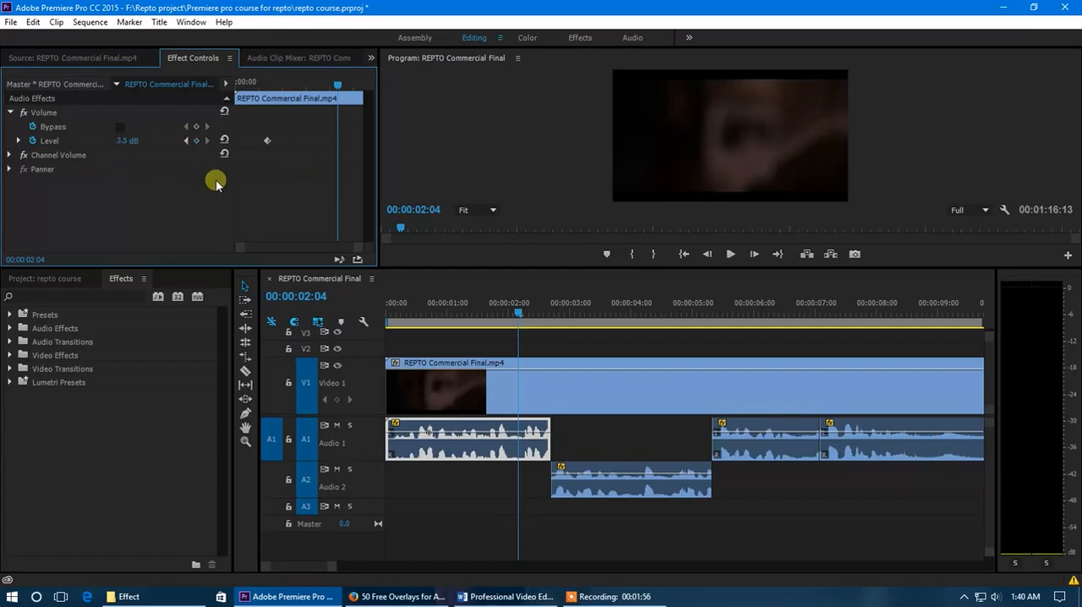
# Shape a fade-in on the first audio segment with a lowered volume keyframe at its start and the existing keyframe moved to about 1.8 seconds
pyautogui.moveTo(260, 88); pyautogui.dragTo(224, 90)
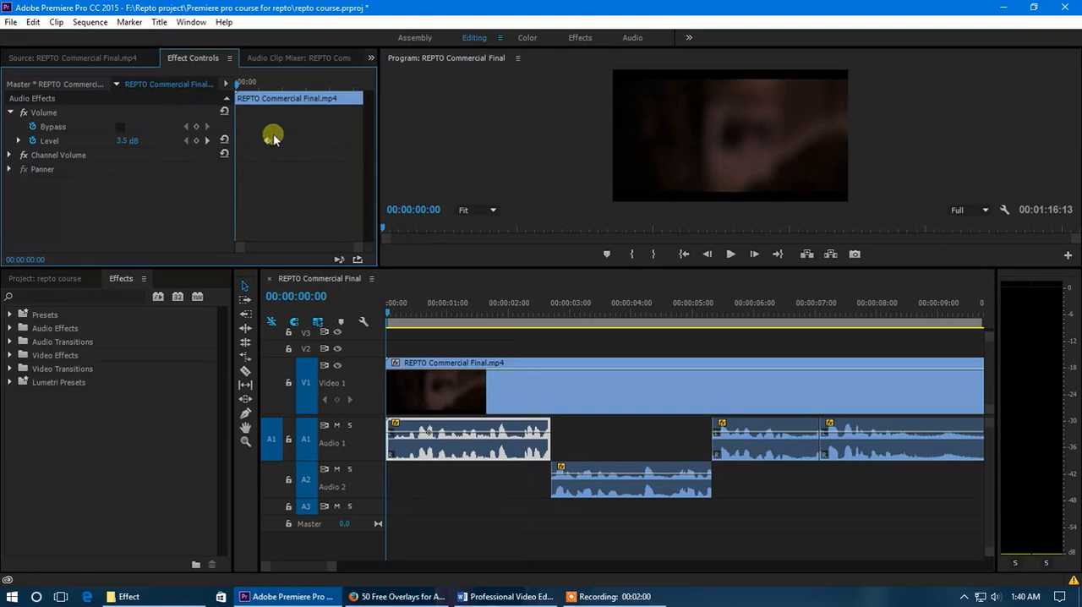
pyautogui.click(11, 114)
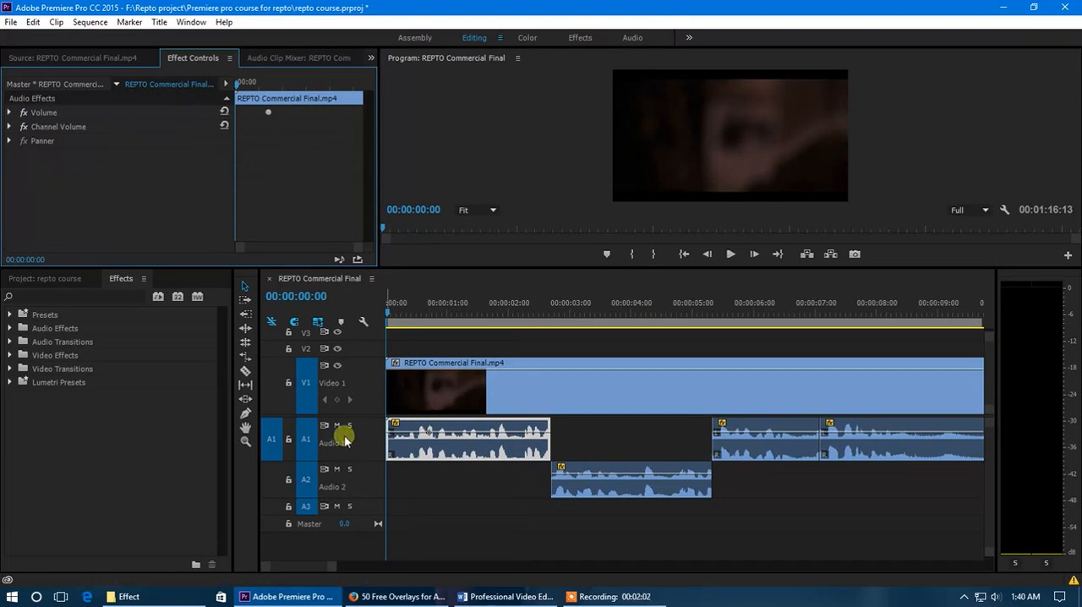
pyautogui.scroll(1, 411, 443)
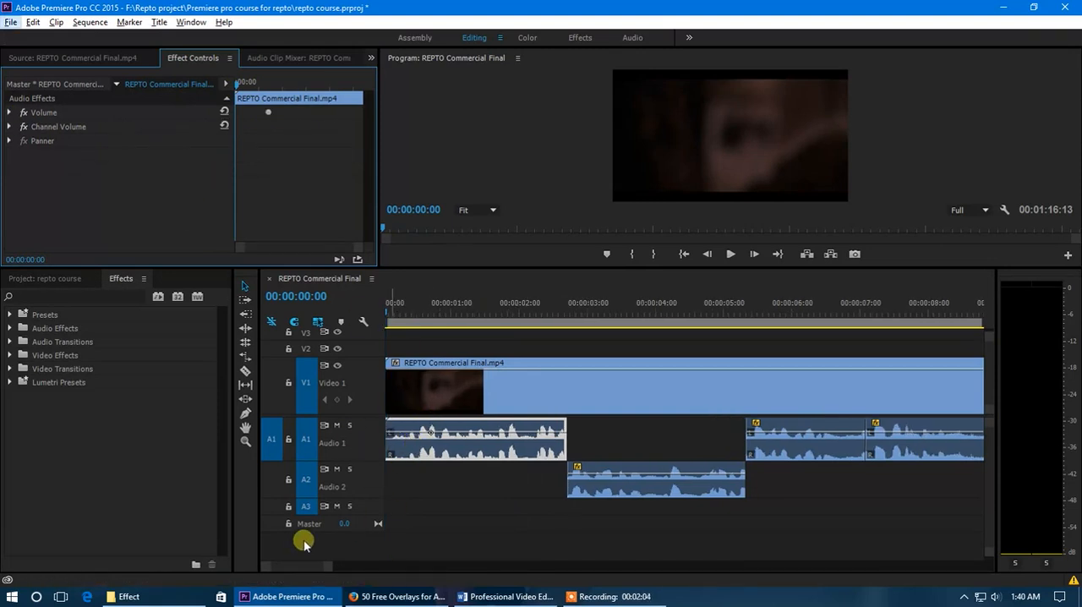
pyautogui.click(307, 569)
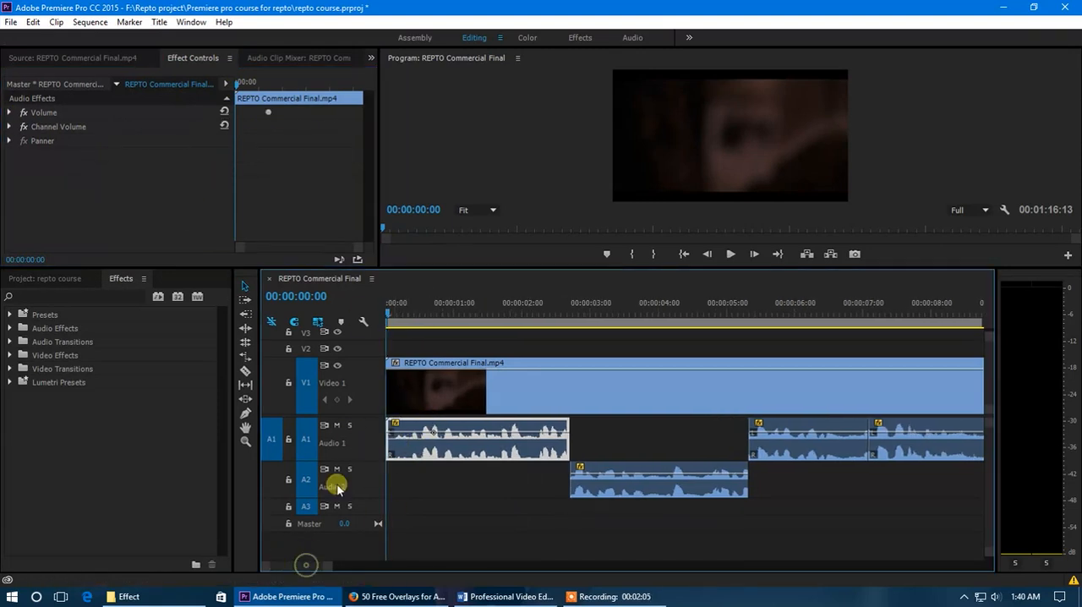
pyautogui.keyDown('ctrl'); pyautogui.click(409, 436); pyautogui.keyUp('ctrl')
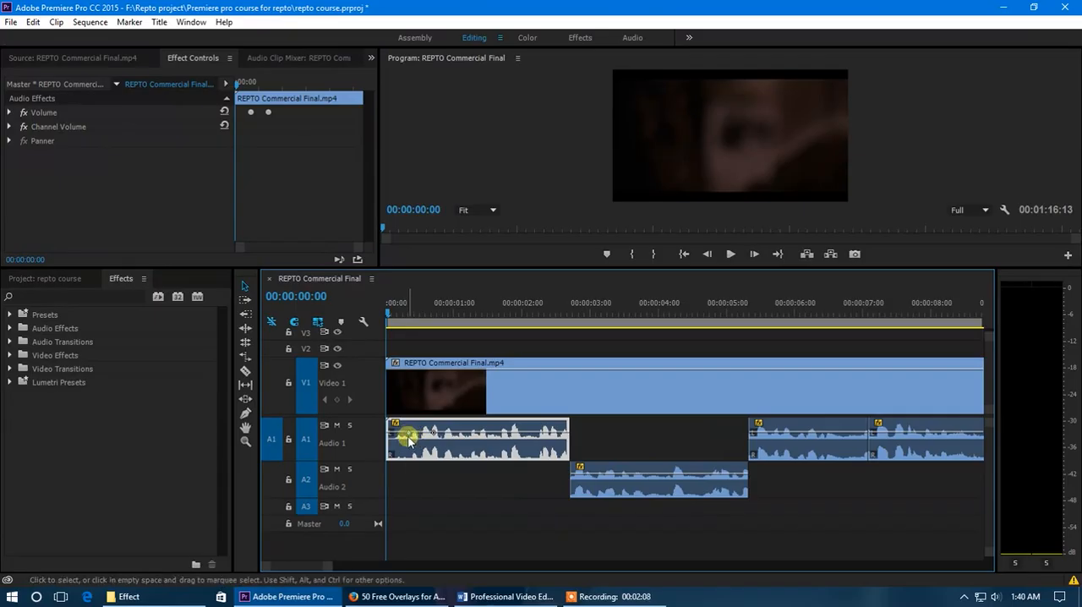
pyautogui.moveTo(409, 436); pyautogui.dragTo(374, 468)
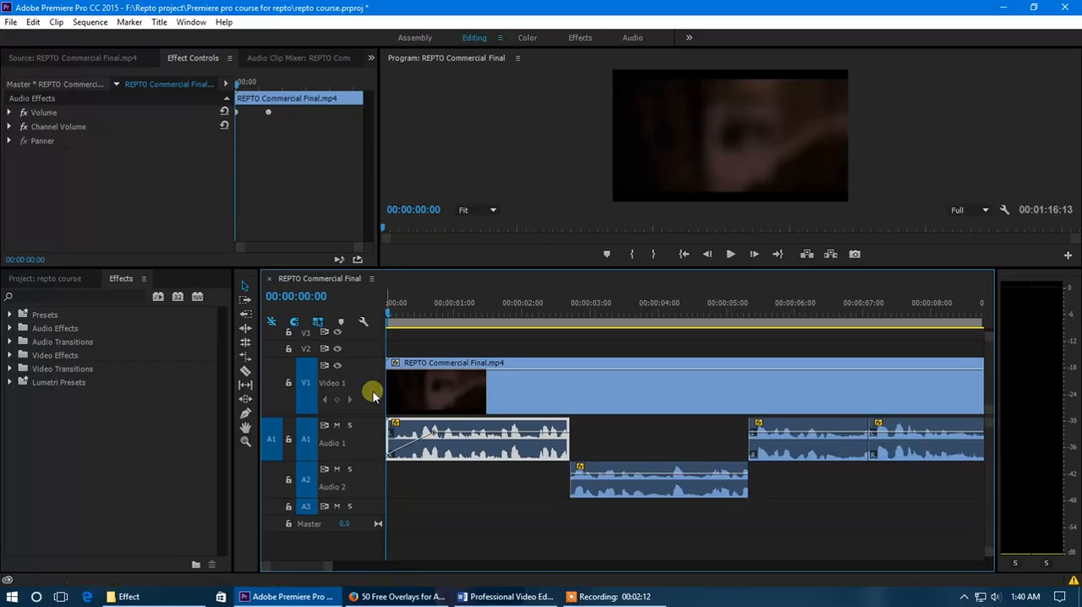
pyautogui.moveTo(433, 431); pyautogui.dragTo(510, 433)
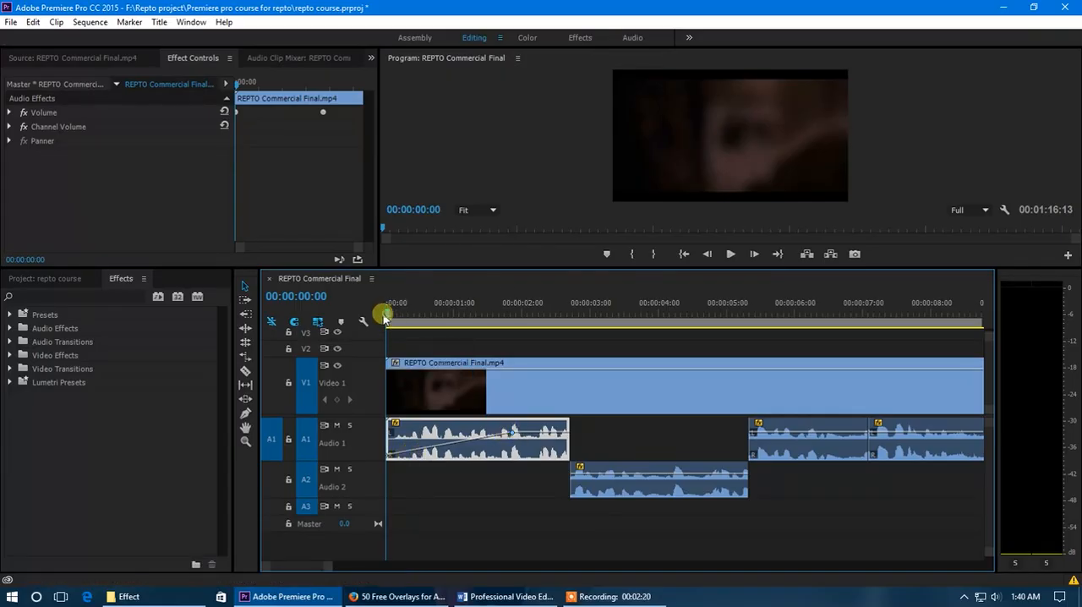
# Play the first audio segment's fade-in from the start of the sequence and park the playhead at 00:00:01:09
pyautogui.press('space')
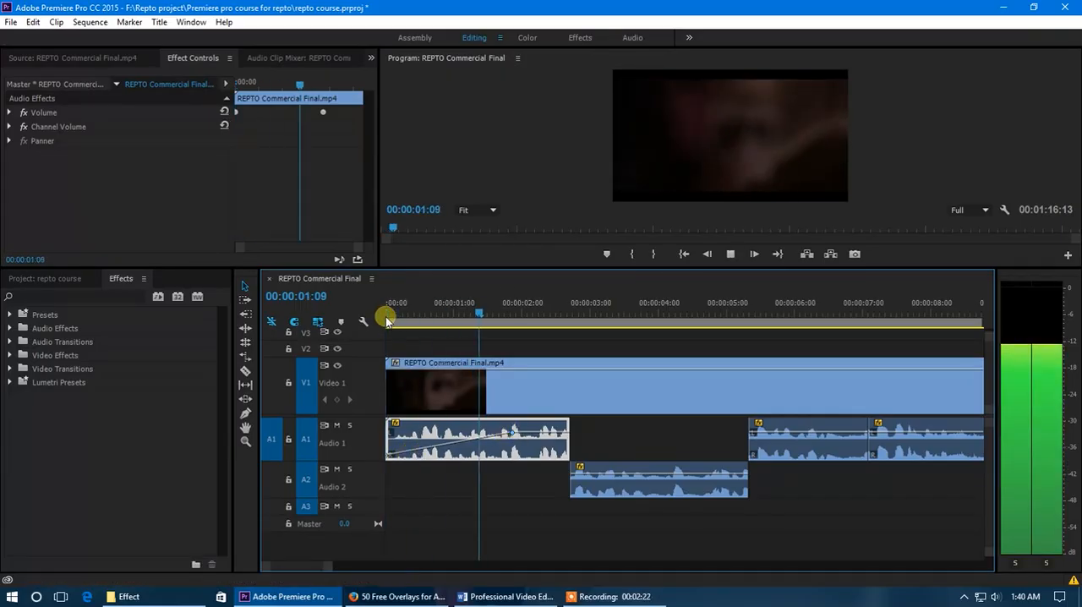
pyautogui.click(478, 313)
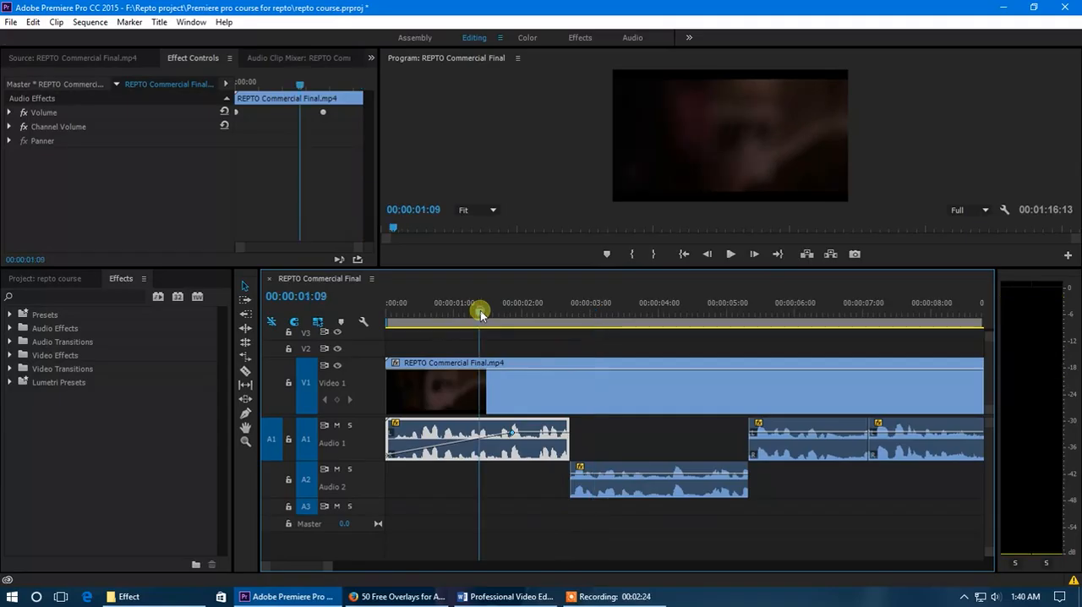
# Delete the segment on Audio 2 and move the next Audio 1 segment there, starting at 00:00:02:04 to overlap the first segment's end
pyautogui.click(662, 489)
pyautogui.press('Delete')
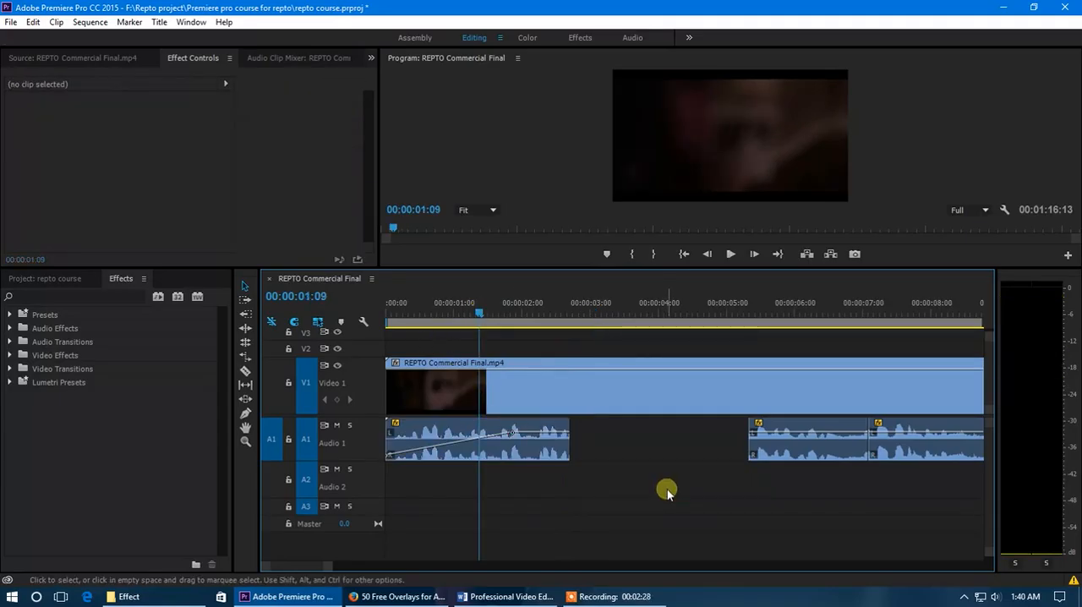
pyautogui.scroll(-1, 703, 464)
pyautogui.moveTo(718, 450); pyautogui.dragTo(541, 487)
pyautogui.scroll(2, 497, 477)
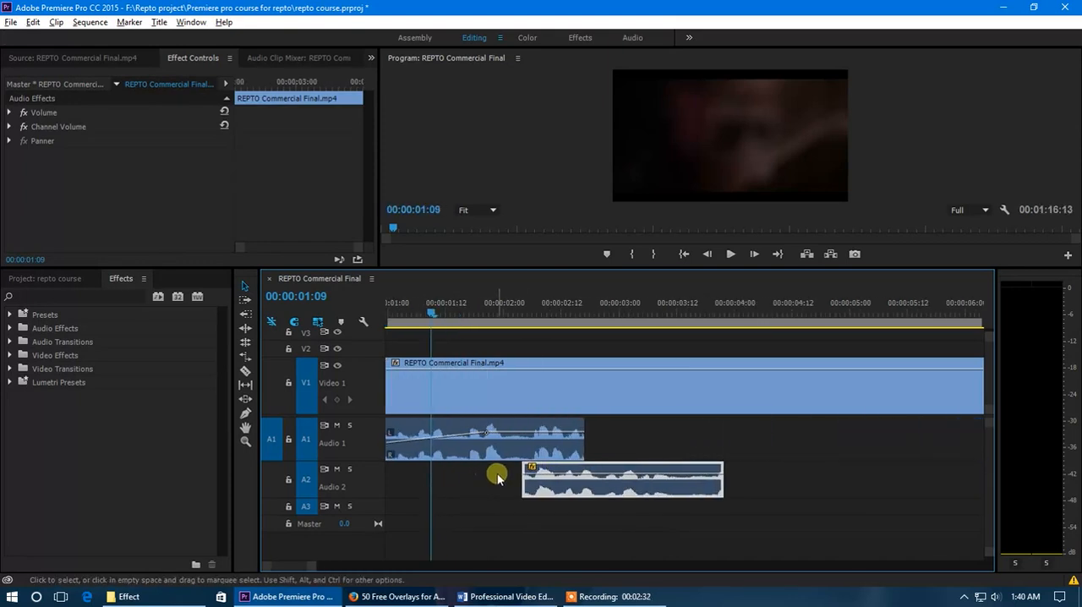
# Play the sequence from 00:00:01:13 towards the overlap and park the playhead at 00:00:02:02
pyautogui.moveTo(435, 313); pyautogui.dragTo(449, 316)
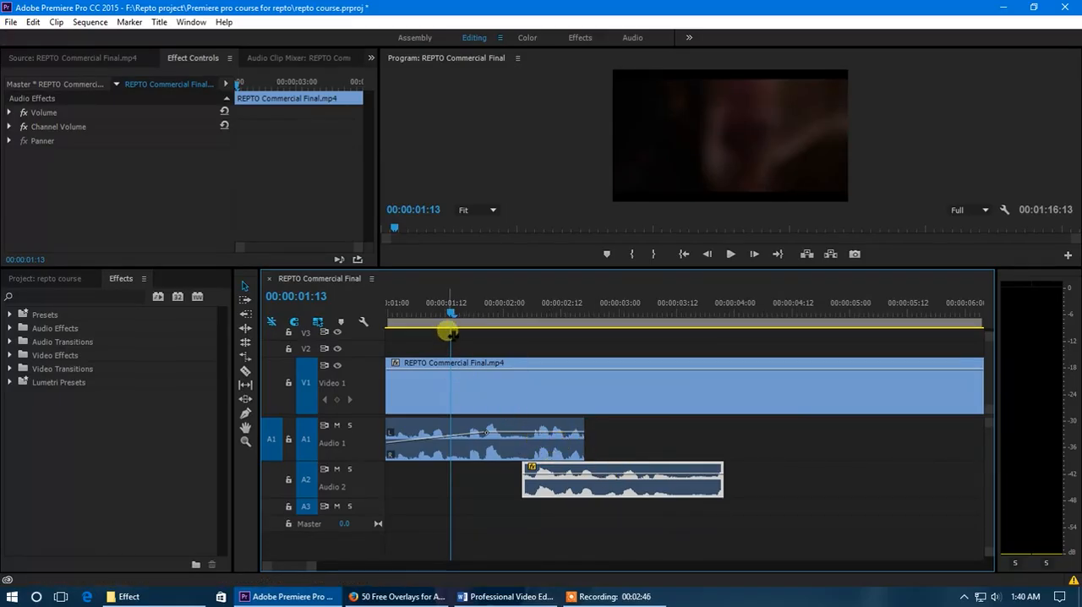
pyautogui.press('space')
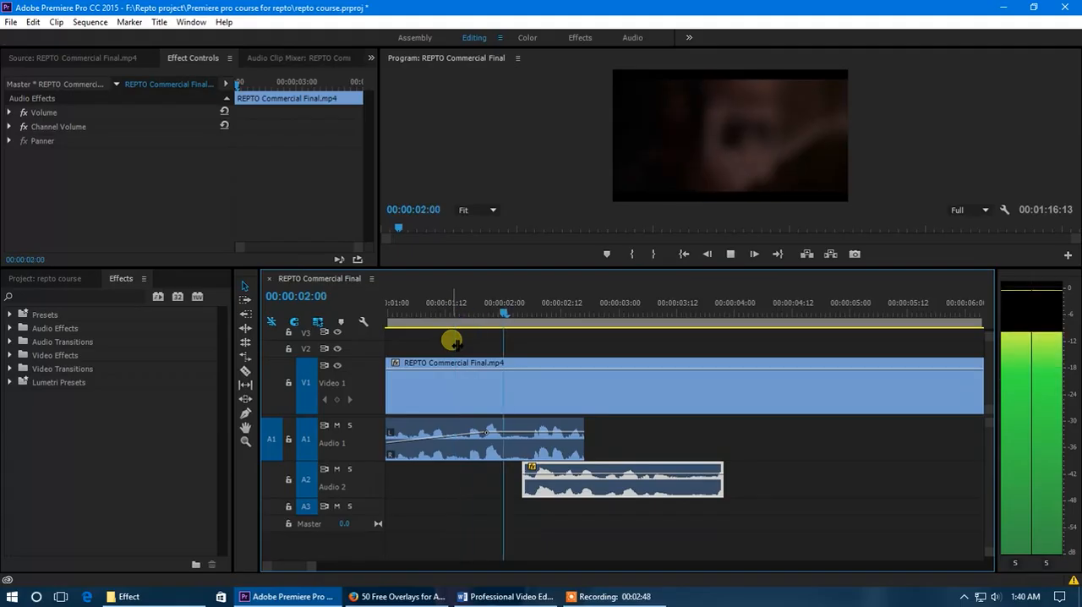
pyautogui.click(514, 306)
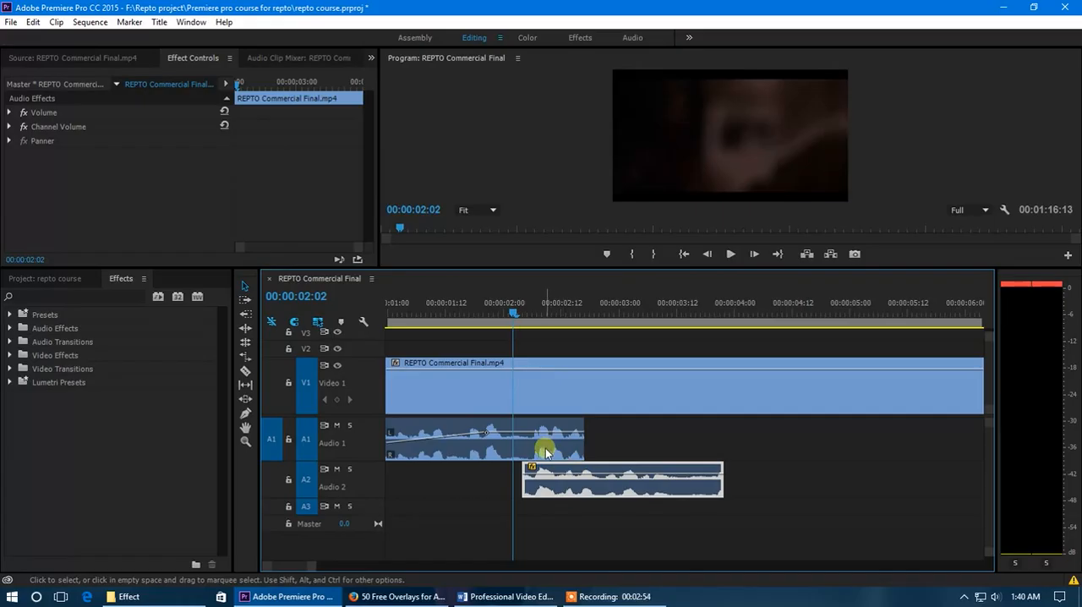
# Fade out the first audio segment with volume keyframes at about 2.1 and 2.5 seconds, lowering the second one to the minimum
pyautogui.keyDown('ctrl'); pyautogui.click(513, 436); pyautogui.keyUp('ctrl')
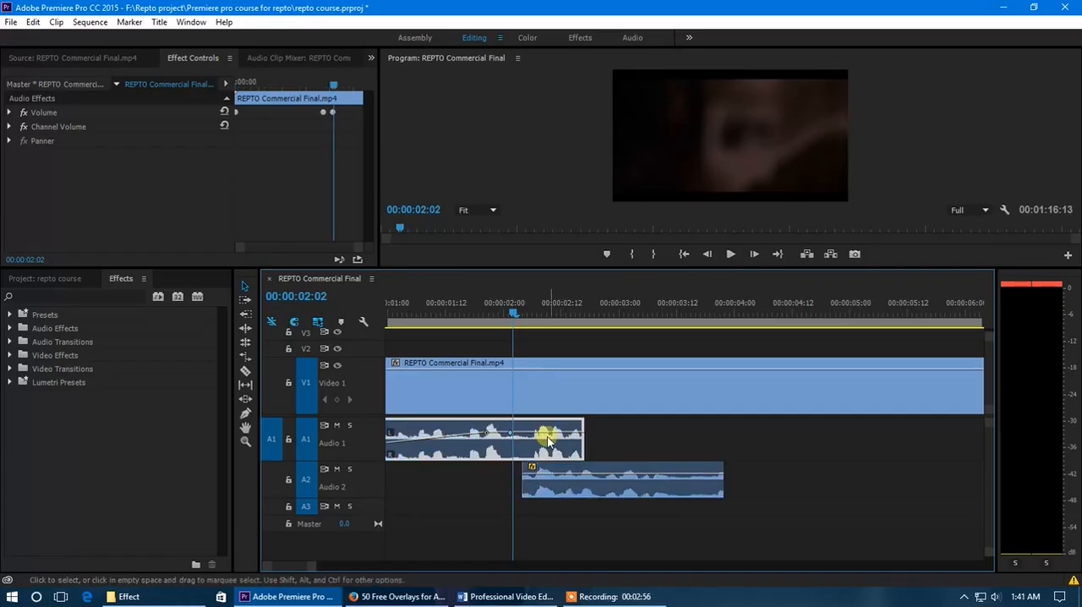
pyautogui.keyDown('ctrl'); pyautogui.click(560, 437); pyautogui.keyUp('ctrl')
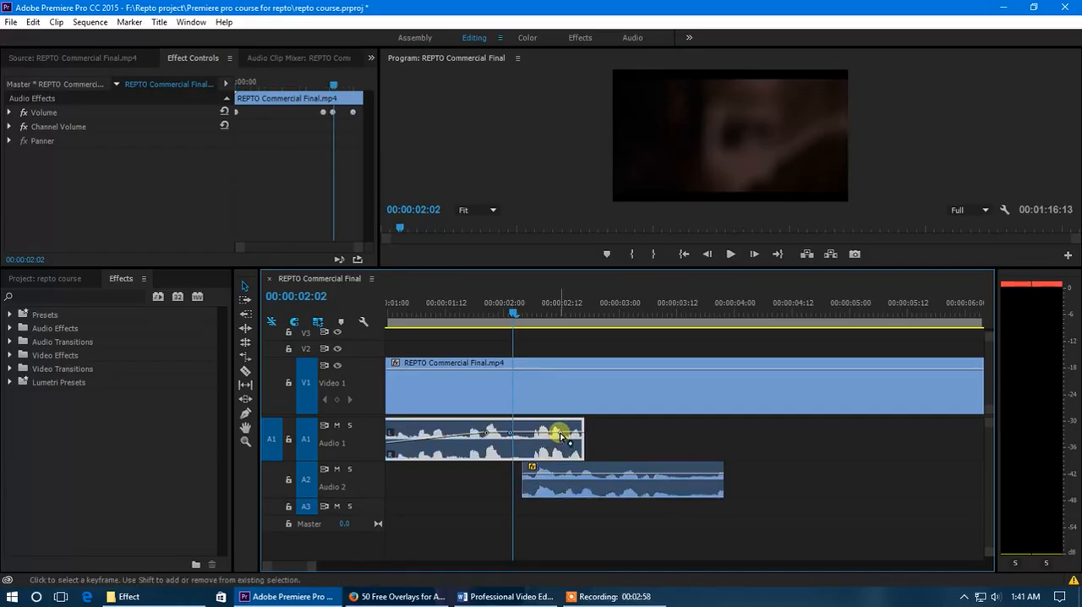
pyautogui.moveTo(560, 436); pyautogui.dragTo(558, 538)
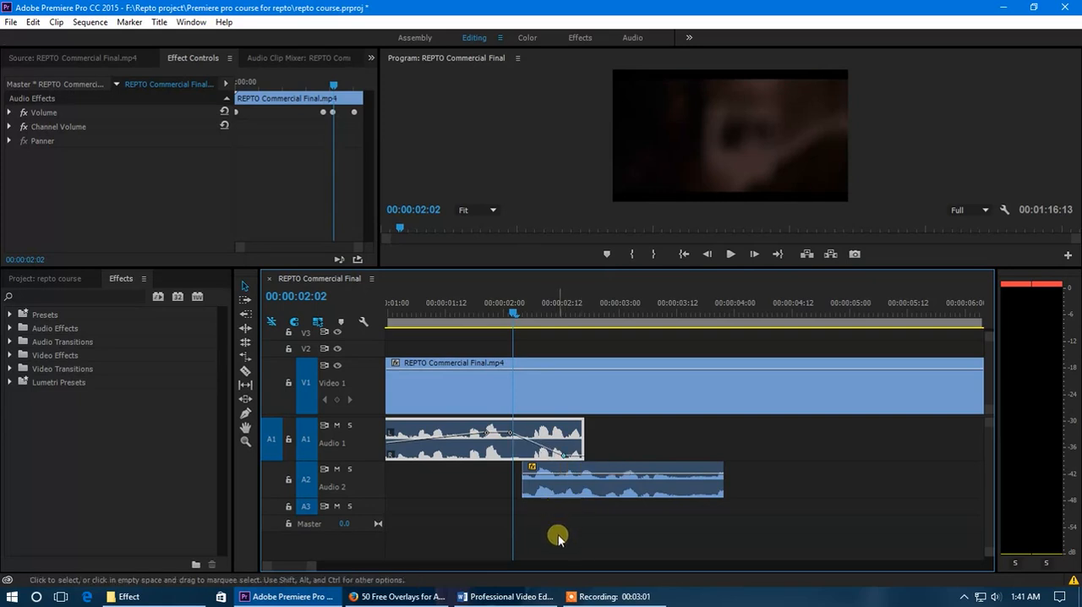
# Shape a fade-in on the Audio 2 segment with a lowered volume keyframe at its start and a raised one at about 3.1 seconds
pyautogui.click(545, 478)
pyautogui.moveTo(546, 479); pyautogui.dragTo(580, 464)
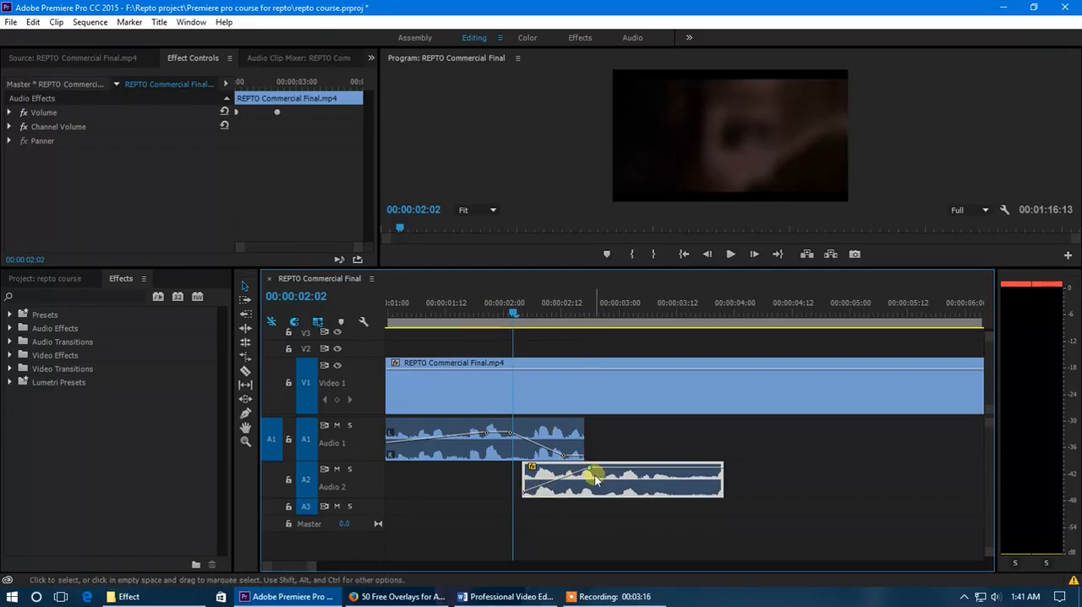
pyautogui.moveTo(592, 472); pyautogui.dragTo(627, 467)
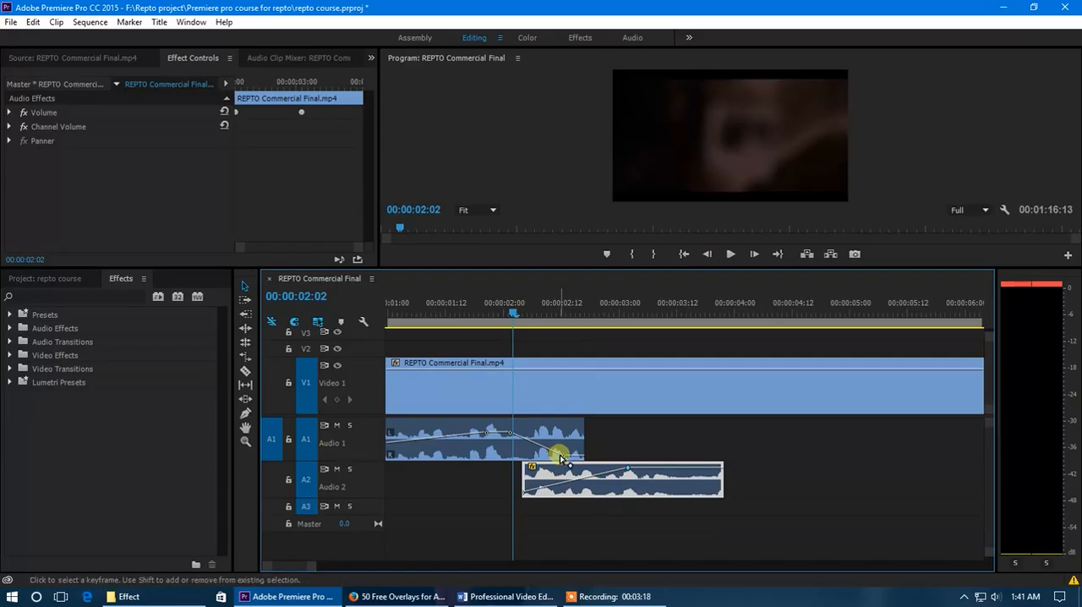
pyautogui.moveTo(563, 458)
pyautogui.mouseDown()
pyautogui.moveTo(542, 442)
pyautogui.moveTo(564, 456)
pyautogui.mouseUp()
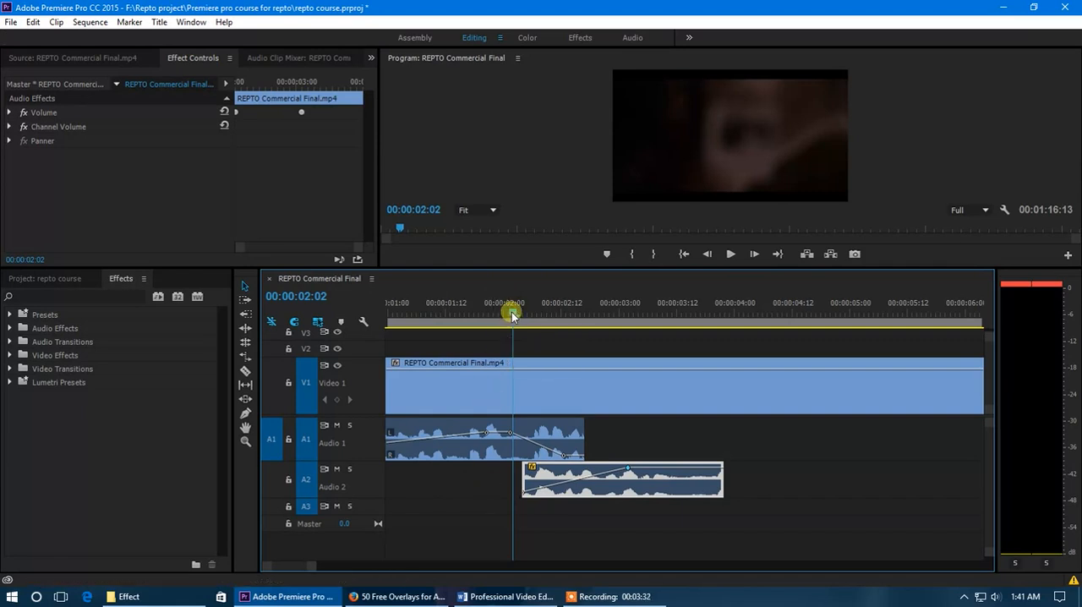
# Play the crossfade between the two overlapping audio segments and return the playhead to 00:00:01:23
pyautogui.moveTo(512, 314); pyautogui.dragTo(456, 318)
pyautogui.press('space')
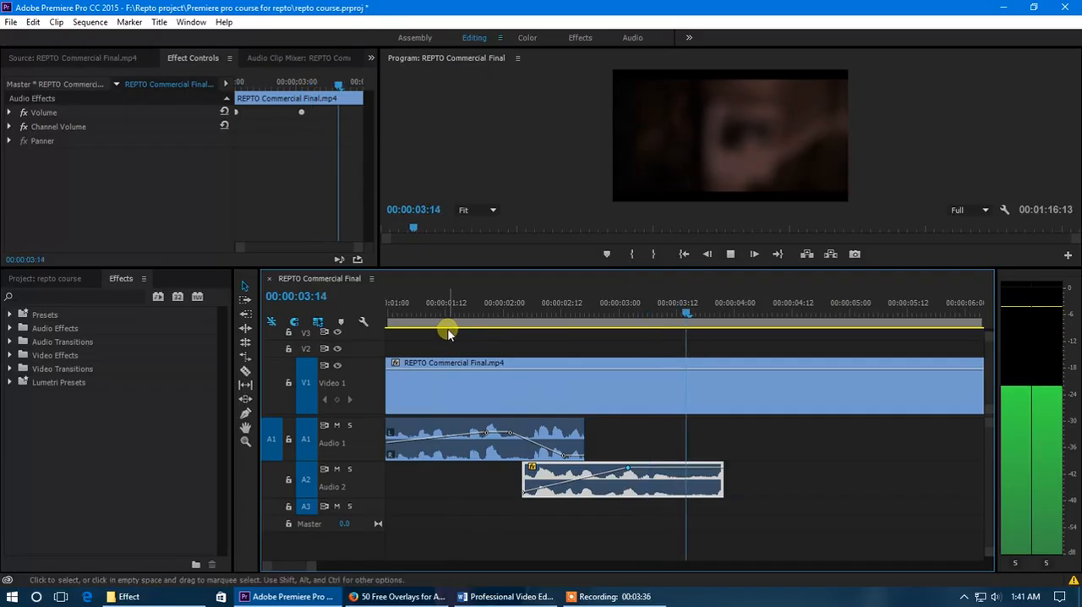
pyautogui.moveTo(483, 309); pyautogui.dragTo(499, 310)
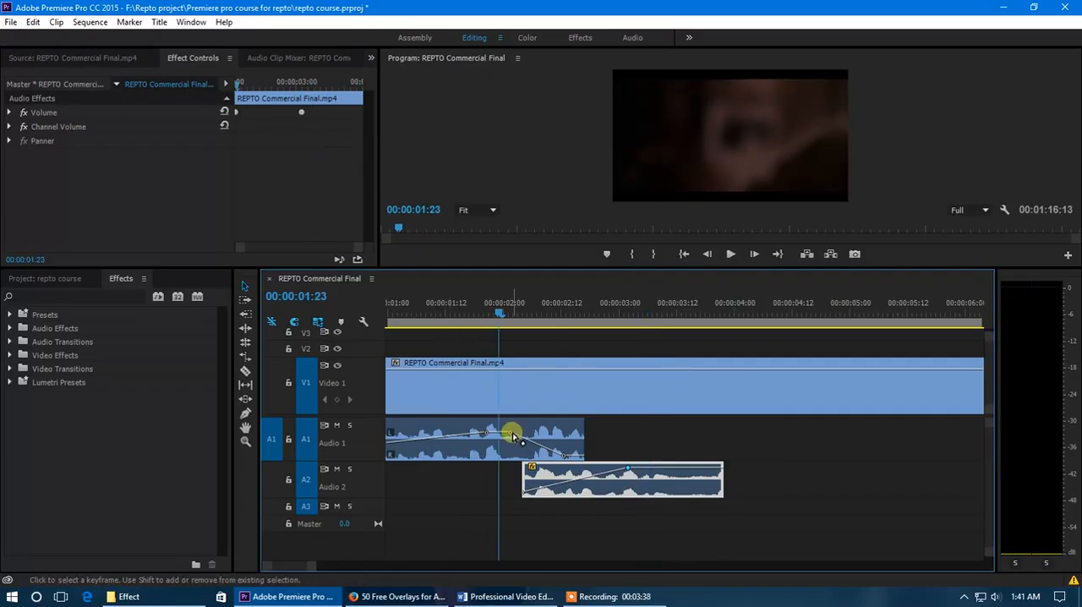
# Lower the first segment's volume keyframe at about 2.1 seconds for a steeper fade-out and replay up to 00:00:02:01
pyautogui.moveTo(511, 437); pyautogui.dragTo(514, 448)
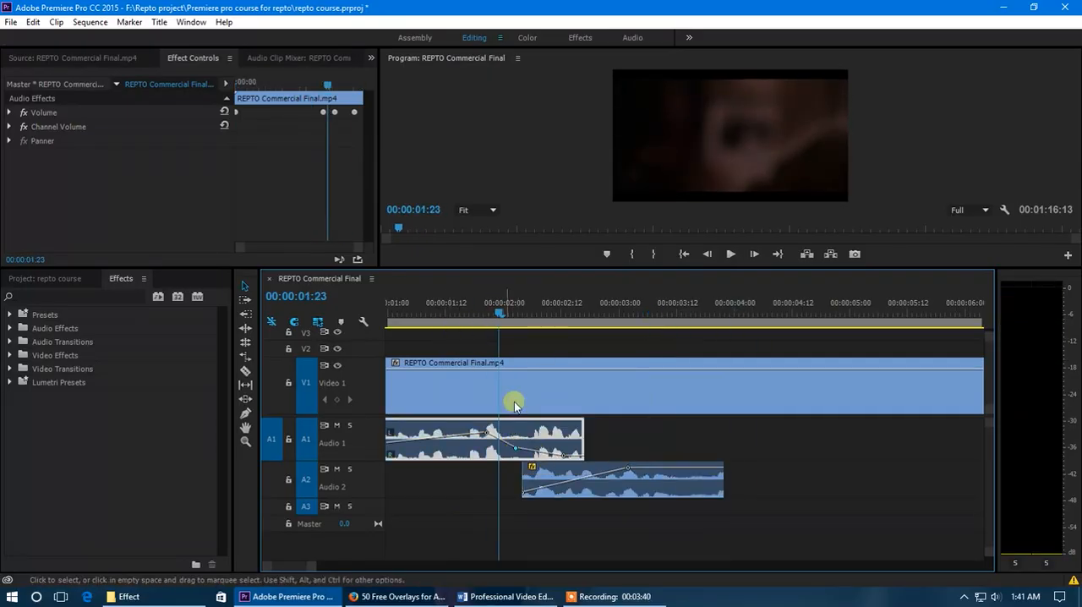
pyautogui.moveTo(478, 309); pyautogui.dragTo(461, 315)
pyautogui.press('space')
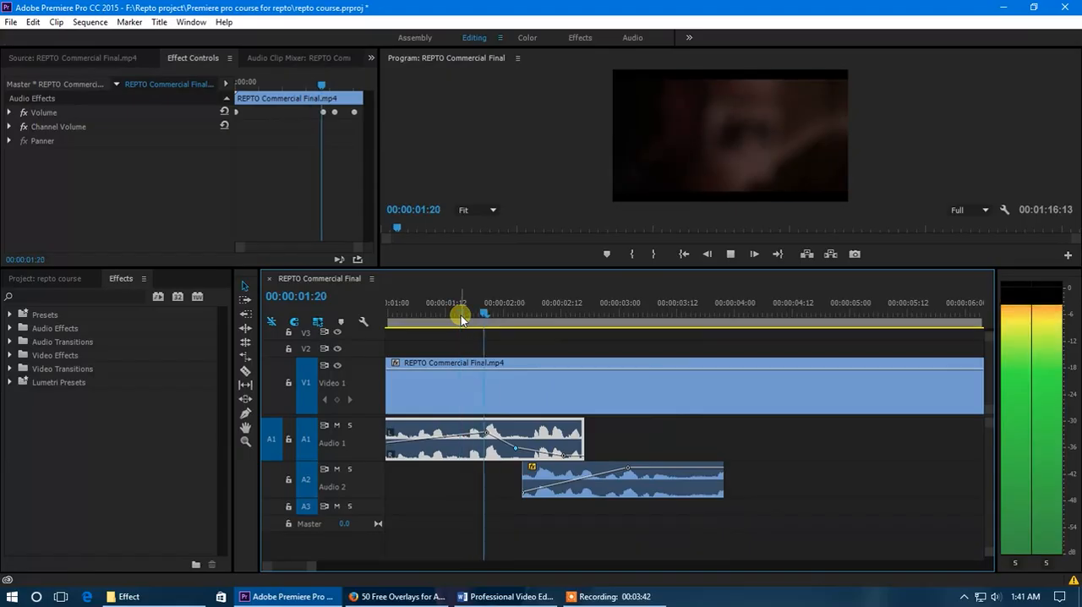
pyautogui.click(508, 313)
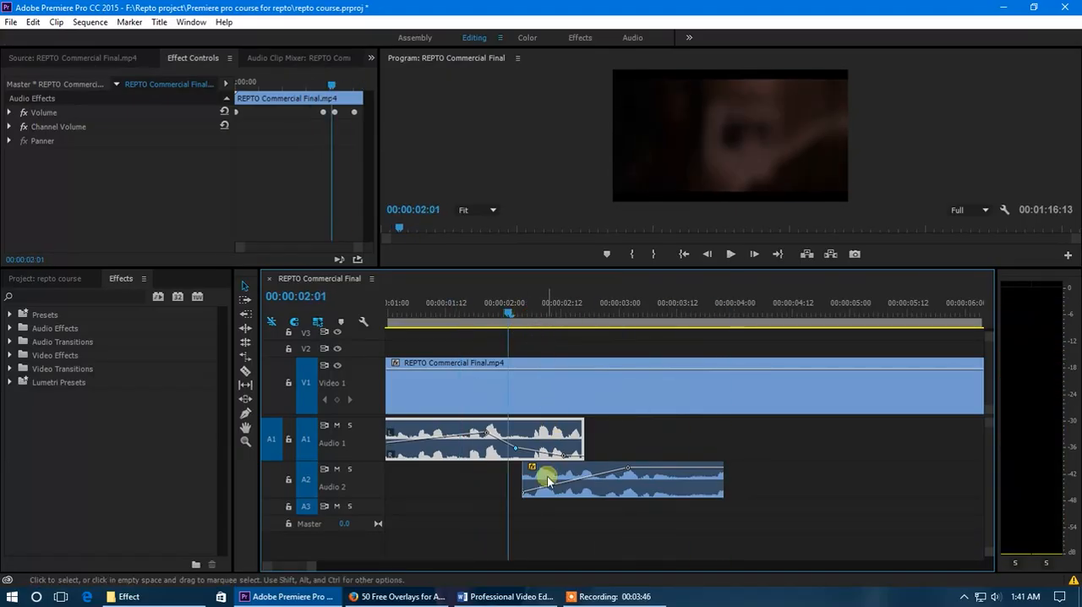
# Delete the overlapping segment on Audio 2 and undo back through the crossfade edits to the original segment arrangement
pyautogui.click(635, 481)
pyautogui.press('Delete')
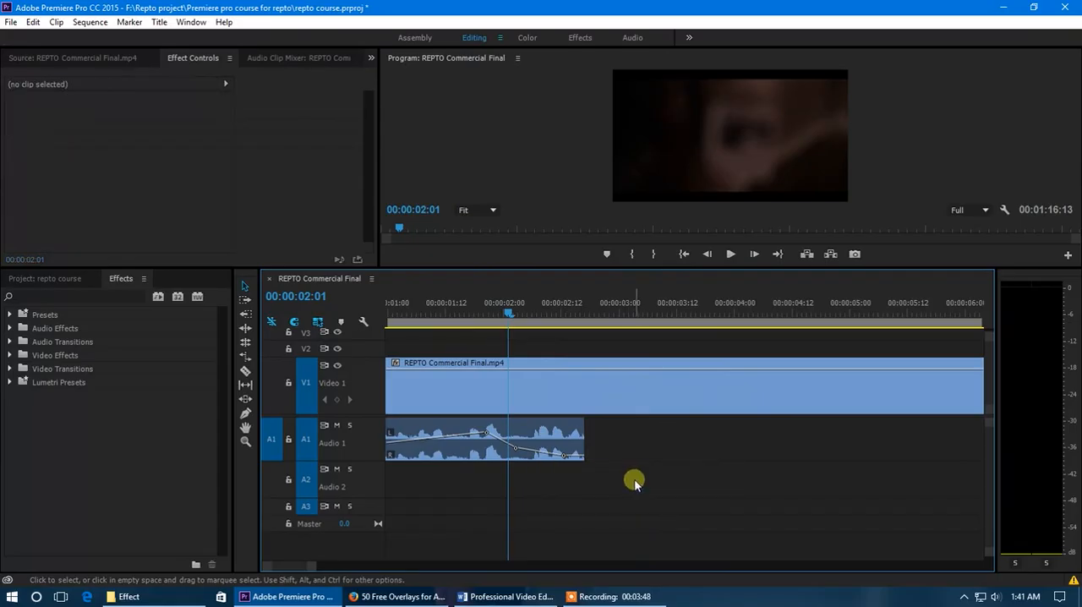
pyautogui.hotkey('ctrl', 'z')
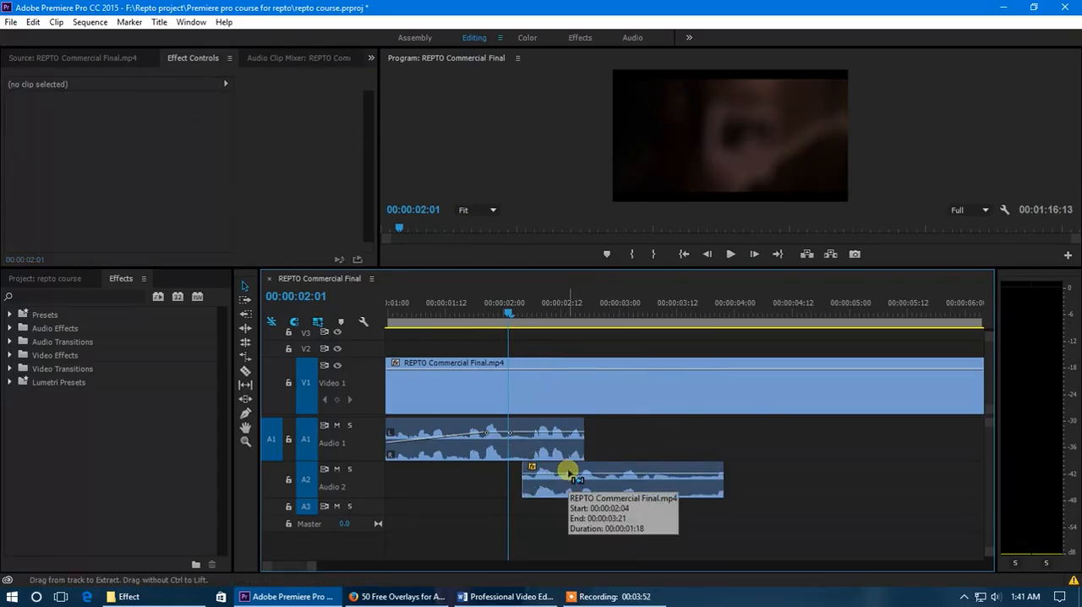
pyautogui.hotkey('ctrl', 'z')
pyautogui.hotkey('ctrl', 'z')
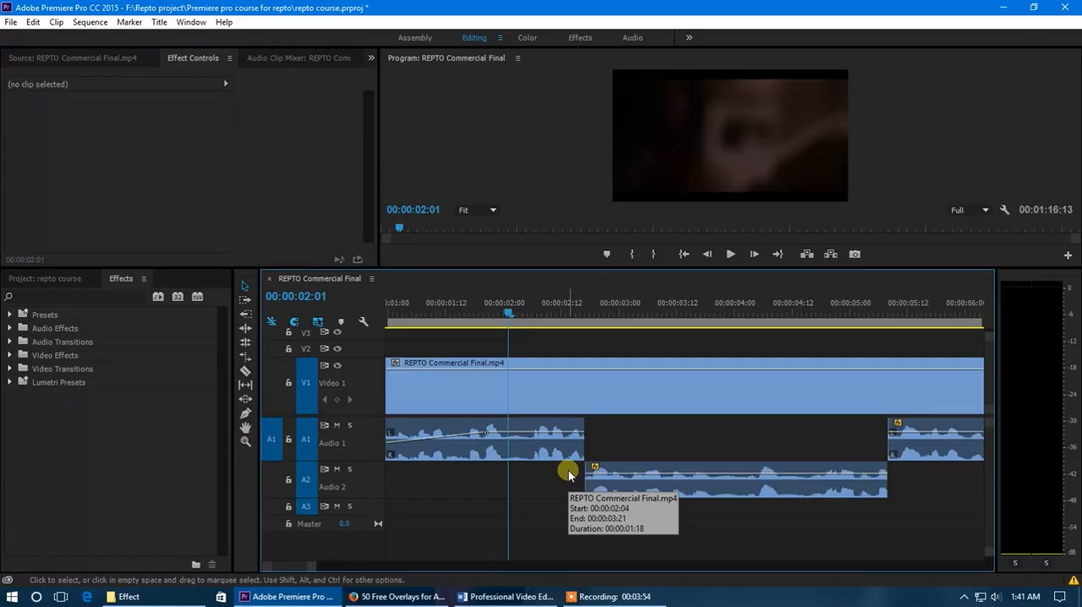
# Move the second audio segment from Audio 2 back onto Audio 1, directly after the first segment
pyautogui.moveTo(621, 466); pyautogui.dragTo(620, 437)
pyautogui.click(548, 438)
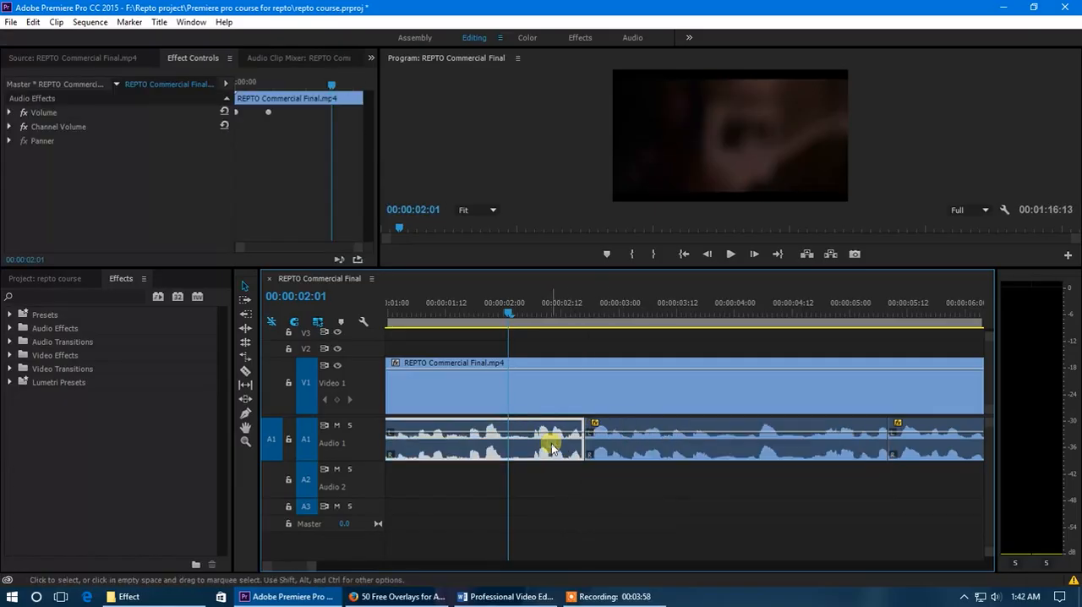
pyautogui.click(626, 446)
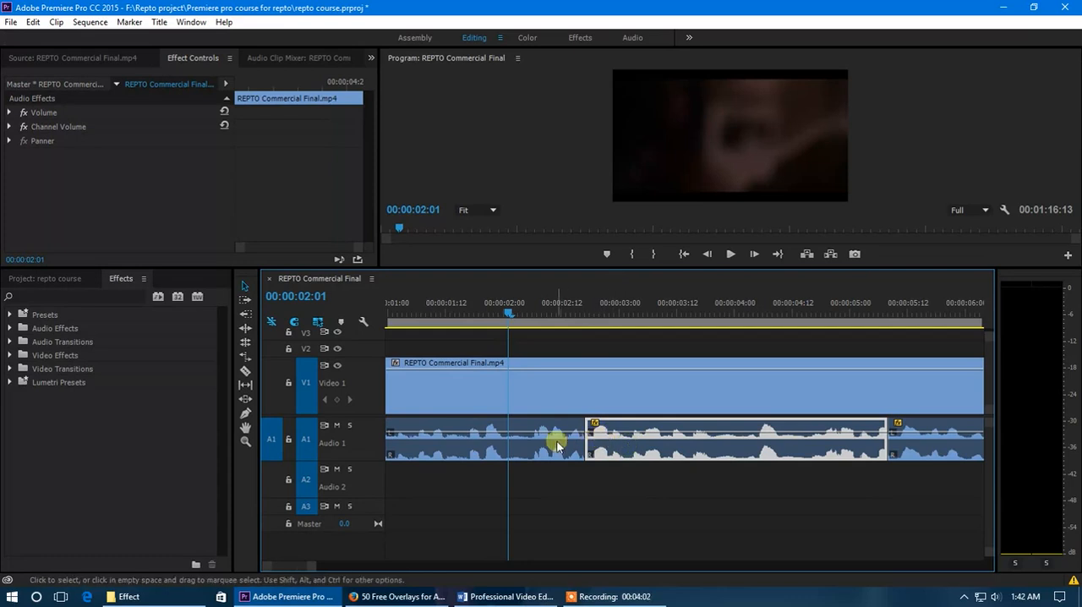
# Delete the second segment on Audio 1 and move the following segment up against the end of the first one
pyautogui.moveTo(596, 441); pyautogui.dragTo(758, 448)
pyautogui.press('Delete')
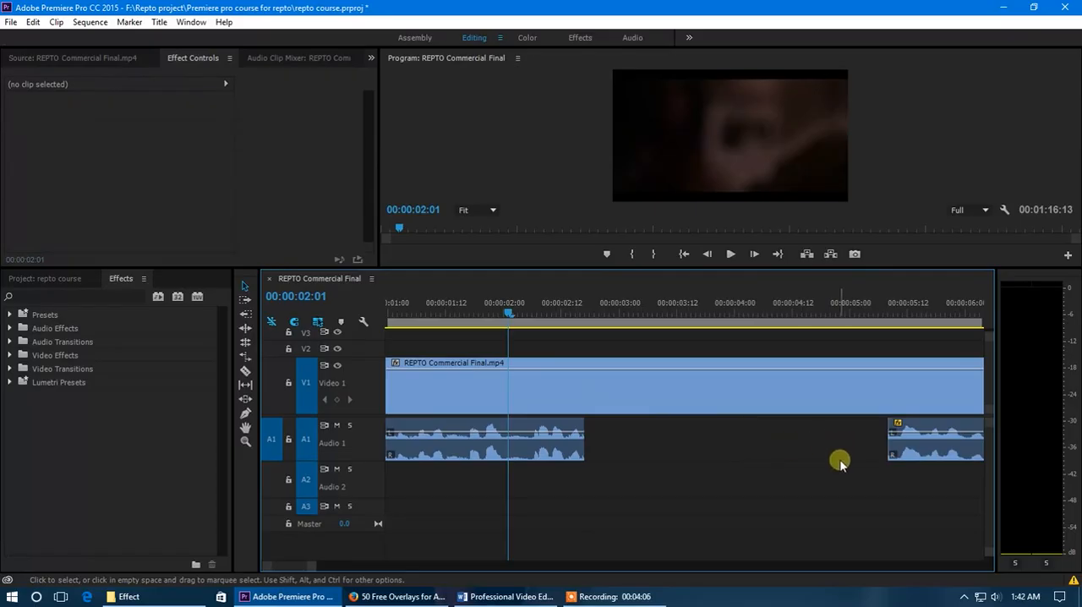
pyautogui.moveTo(913, 442); pyautogui.dragTo(596, 438)
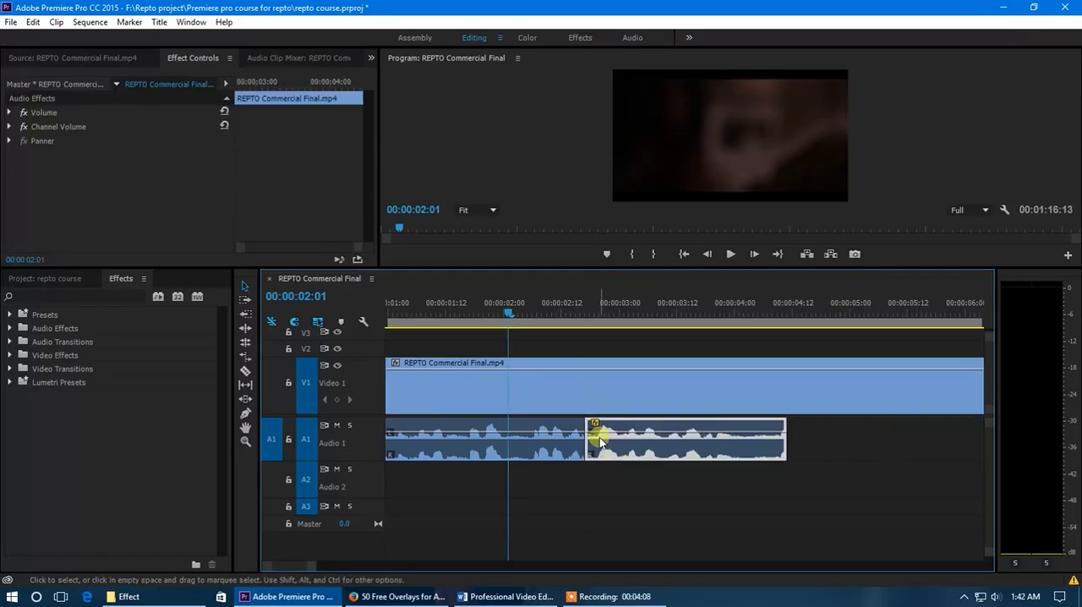
# Enlarge the Audio 1 track, play across the cut from 00:00:02:01 and park the playhead at 00:00:02:08
pyautogui.scroll(2, 467, 439)
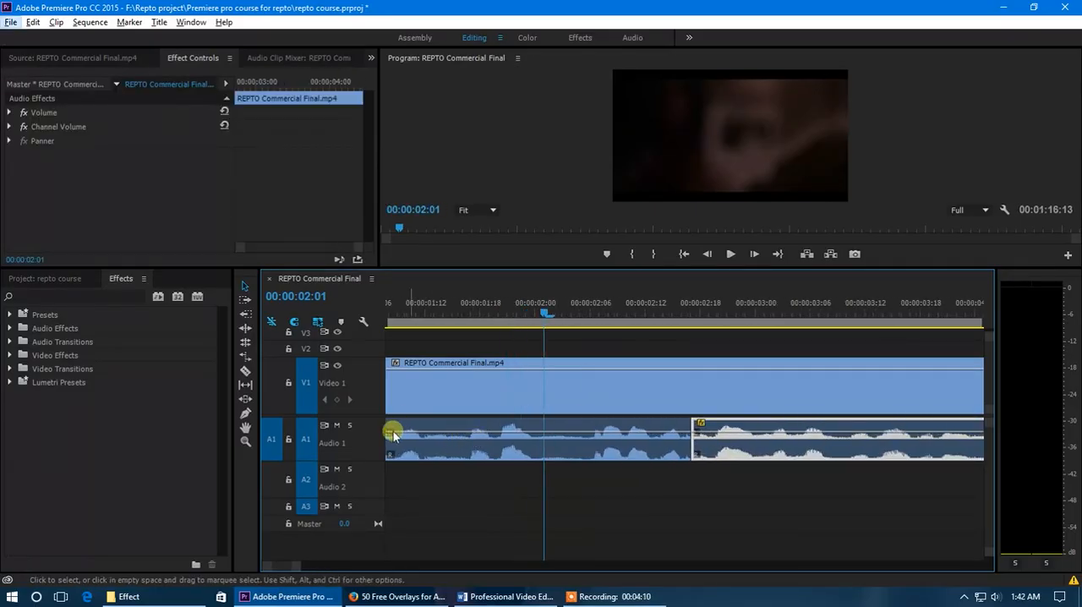
pyautogui.doubleClick(350, 453)
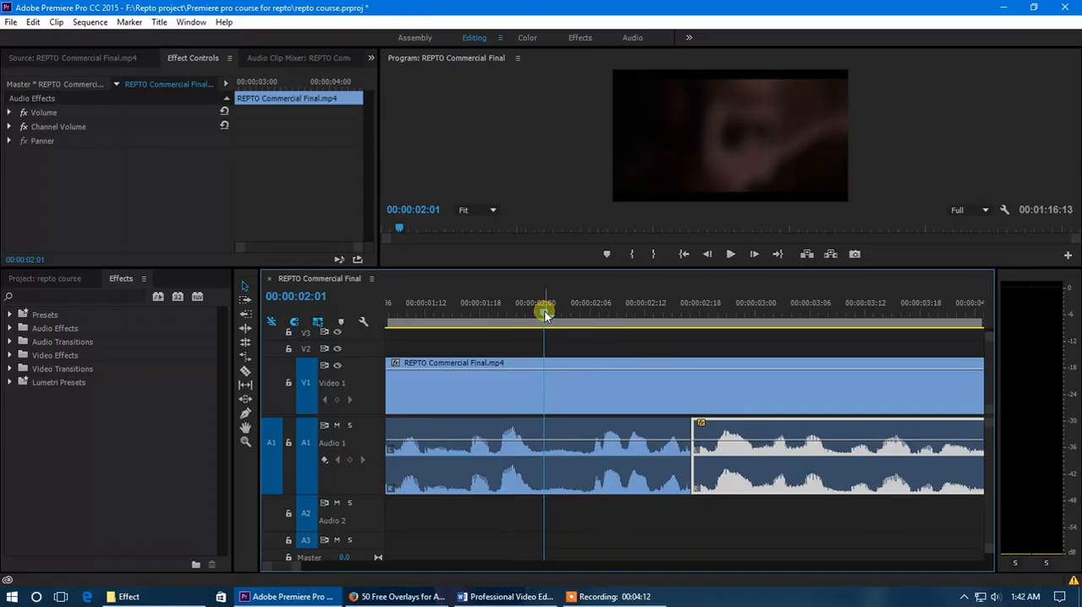
pyautogui.click(641, 432)
pyautogui.click(704, 429)
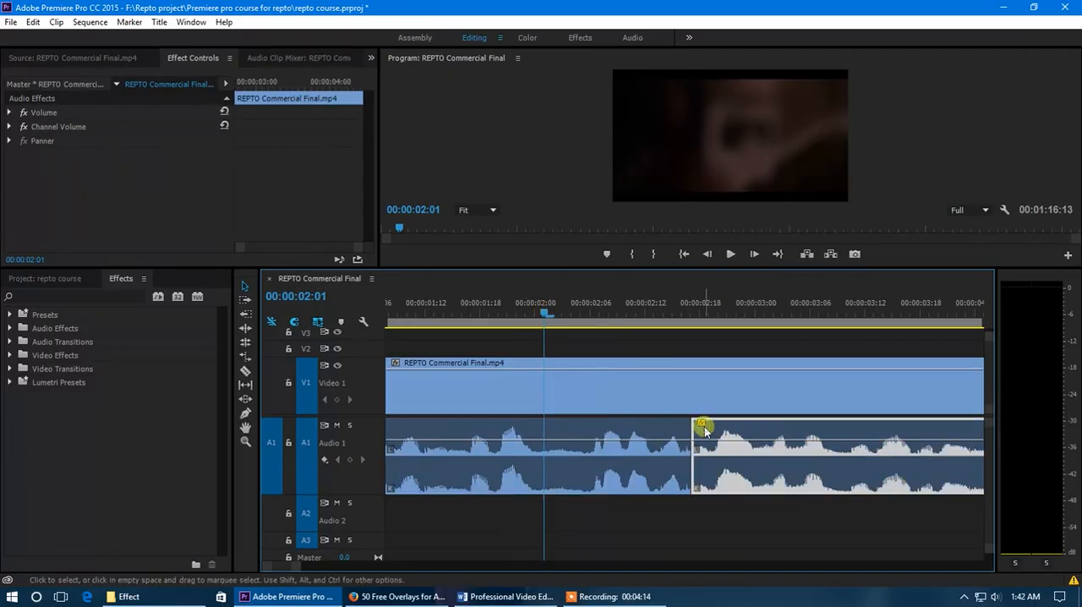
pyautogui.press('space')
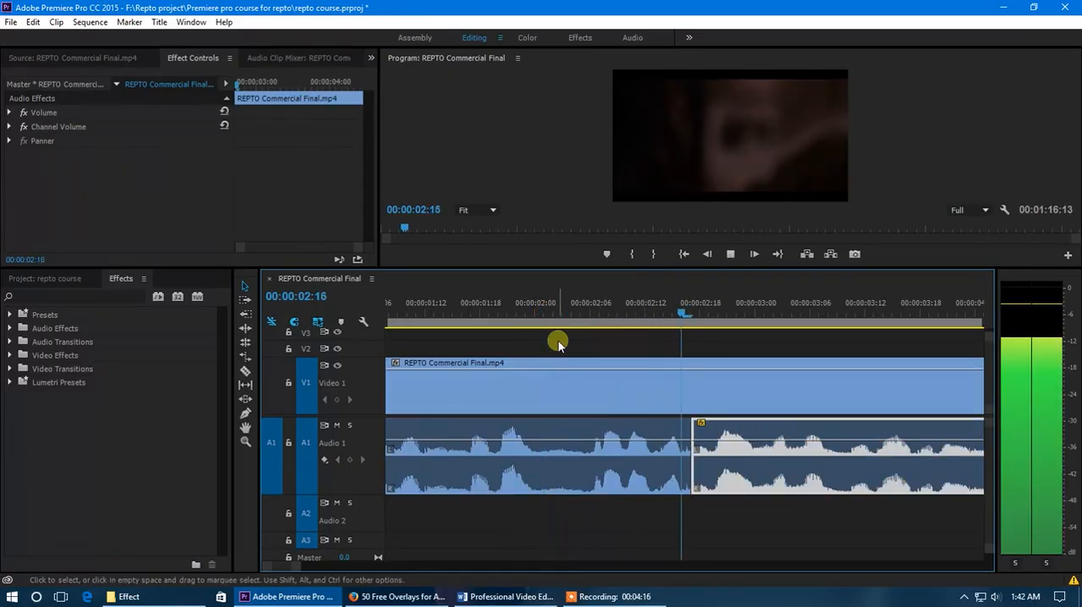
pyautogui.click(609, 310)
# Remove the short segment placed after the first one and butt the next remaining audio segment against the cut instead
pyautogui.scroll(-5, 667, 471)
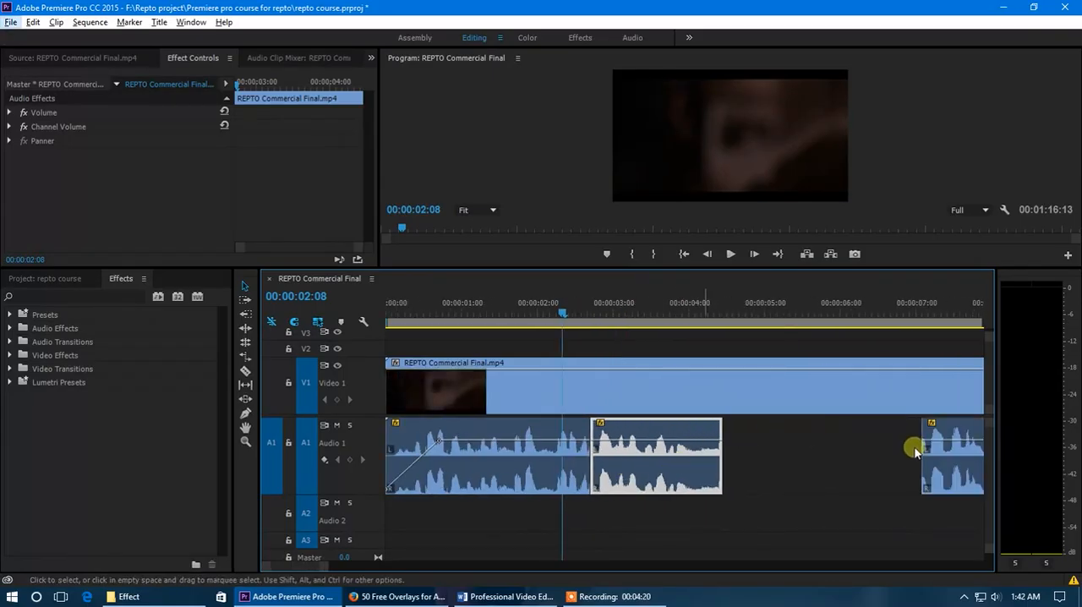
pyautogui.press('Delete')
pyautogui.moveTo(930, 482); pyautogui.dragTo(602, 478)
# Play twice across the new cut between the two Audio 1 segments and park the playhead near it at 00:00:02:17
pyautogui.click(516, 321)
pyautogui.press('space')
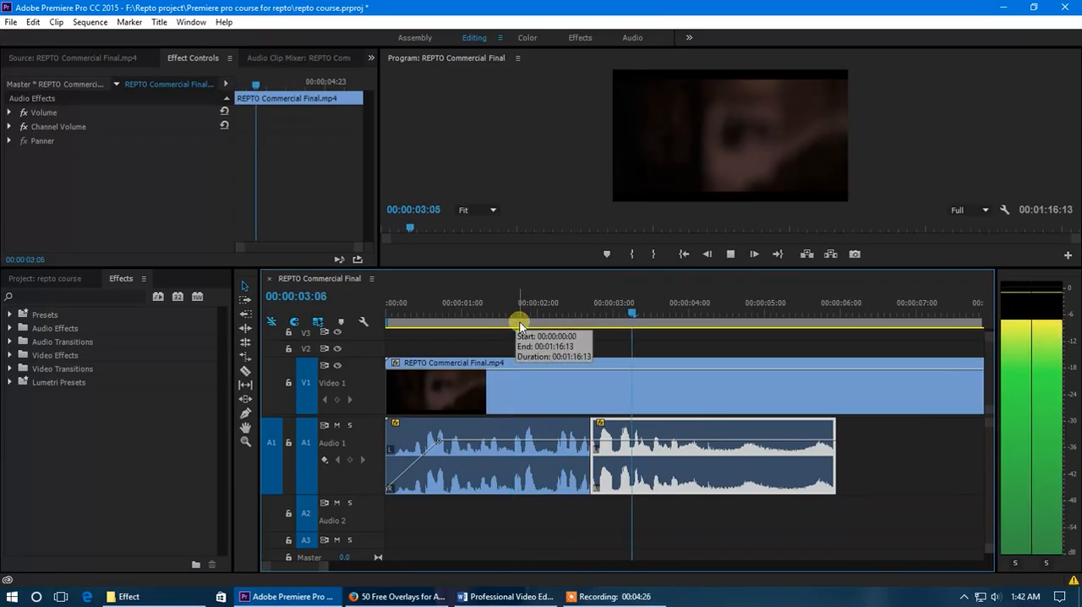
pyautogui.click(565, 309)
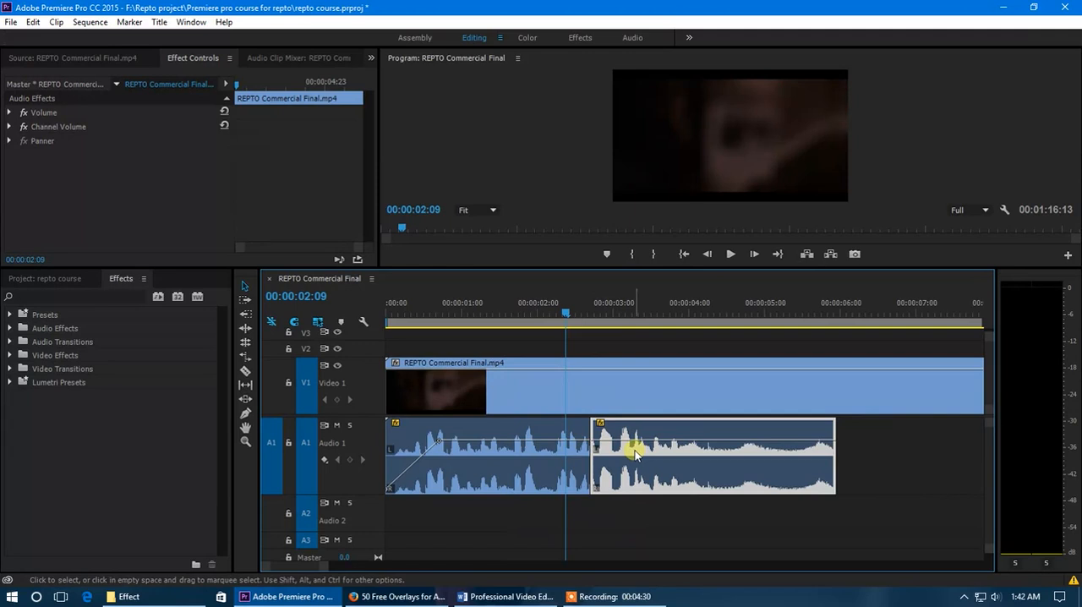
pyautogui.moveTo(564, 315); pyautogui.dragTo(527, 327)
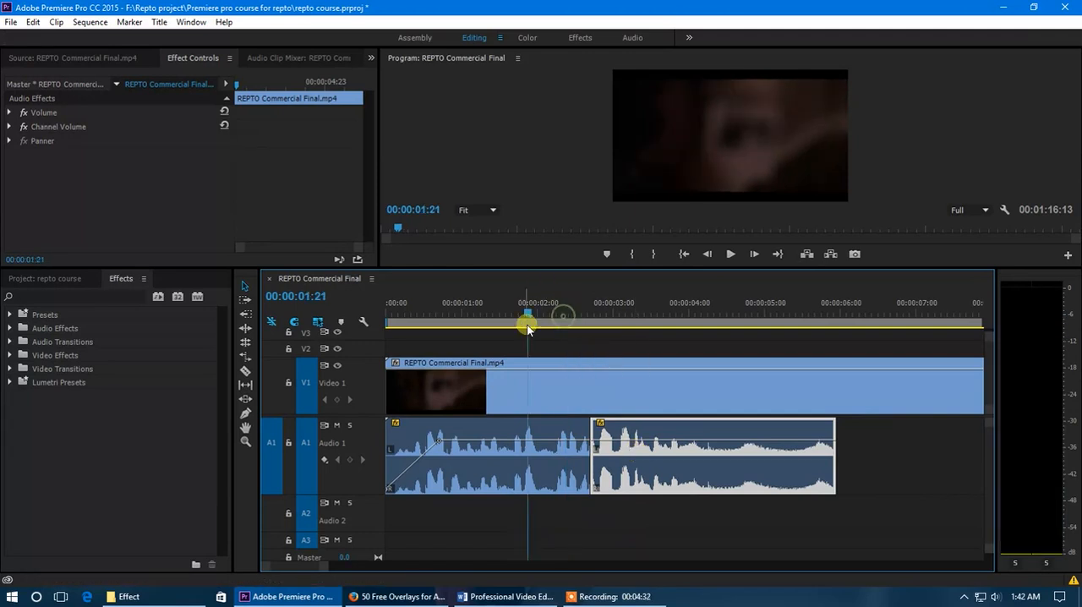
pyautogui.press('space')
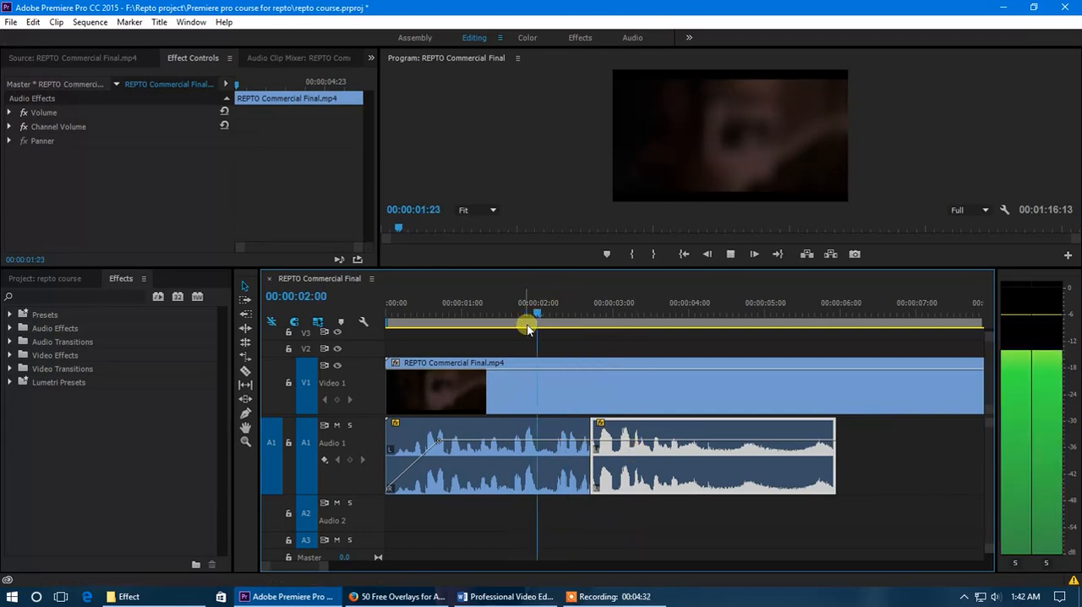
pyautogui.click(591, 310)
pyautogui.scroll(5, 552, 452)
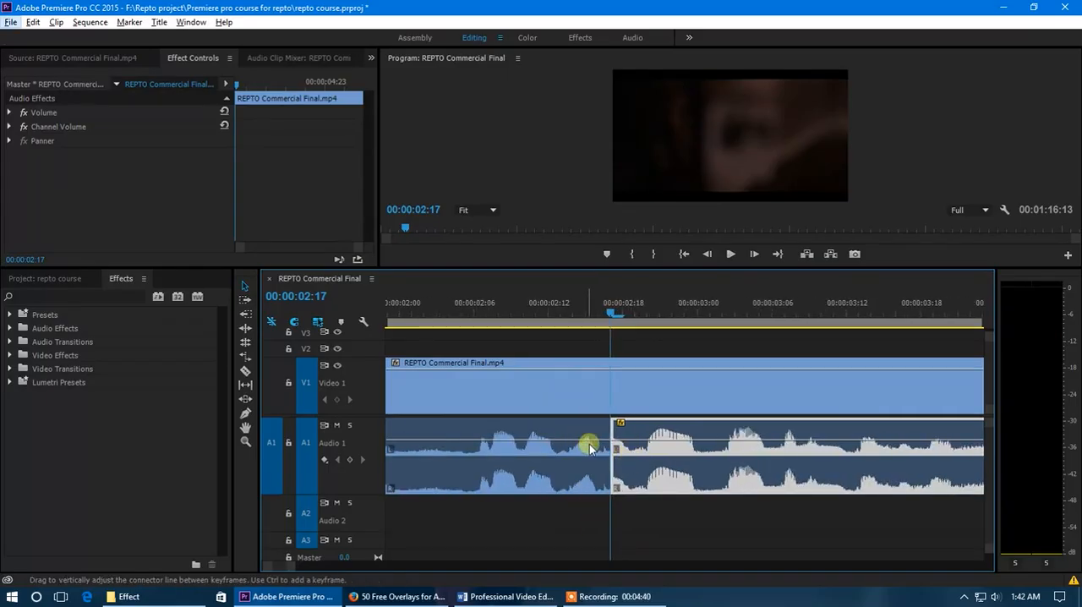
# Apply a Constant Power crossfade to the cut between the two Audio 1 segments, shorten it to 00:00:00:14 and play across it
pyautogui.click(10, 342)
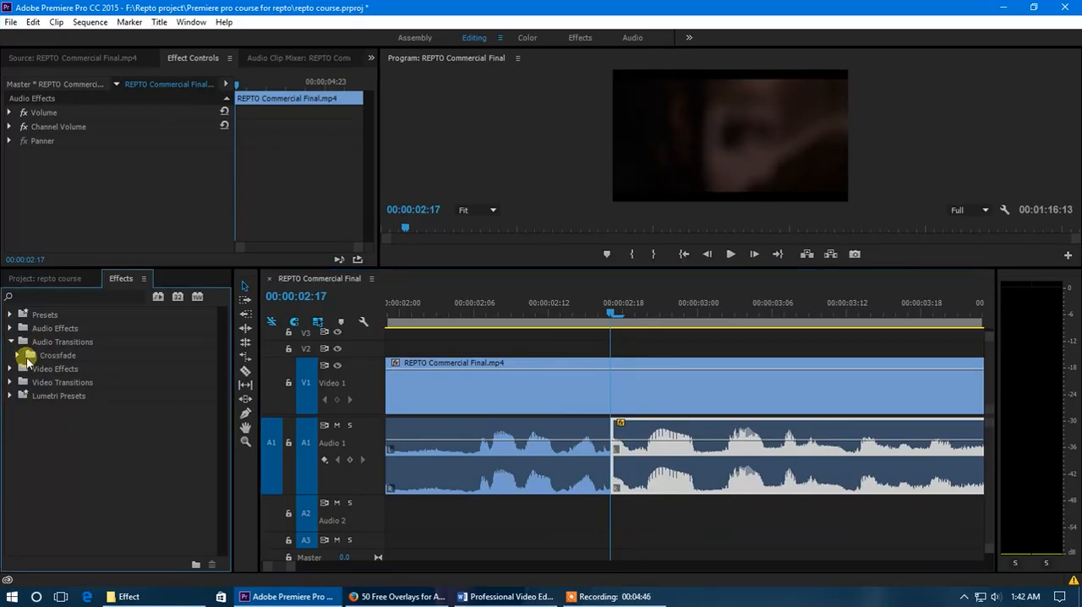
pyautogui.click(19, 356)
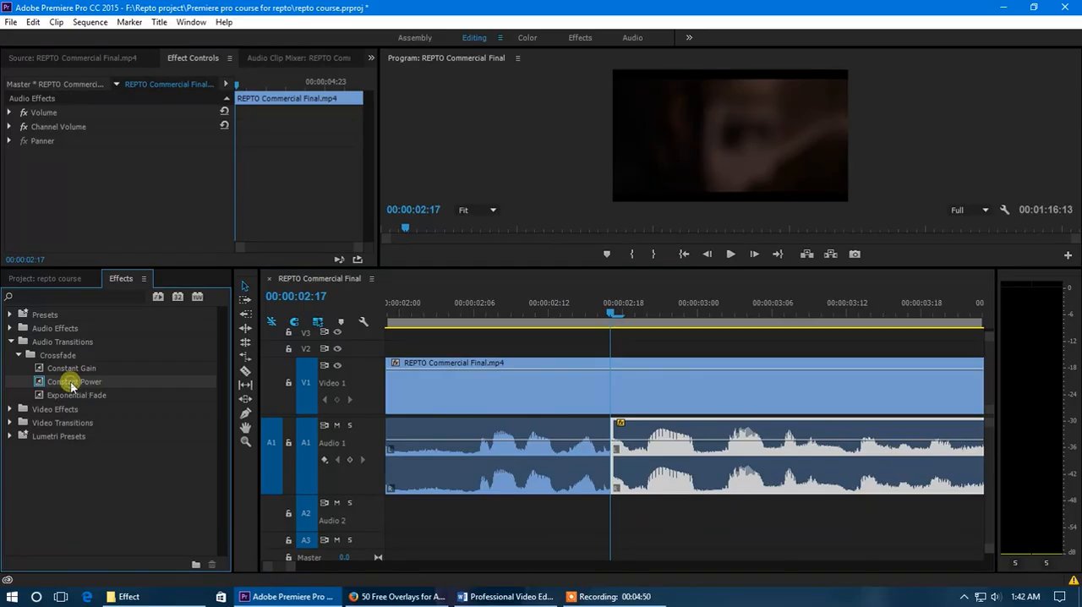
pyautogui.moveTo(74, 386); pyautogui.dragTo(609, 445)
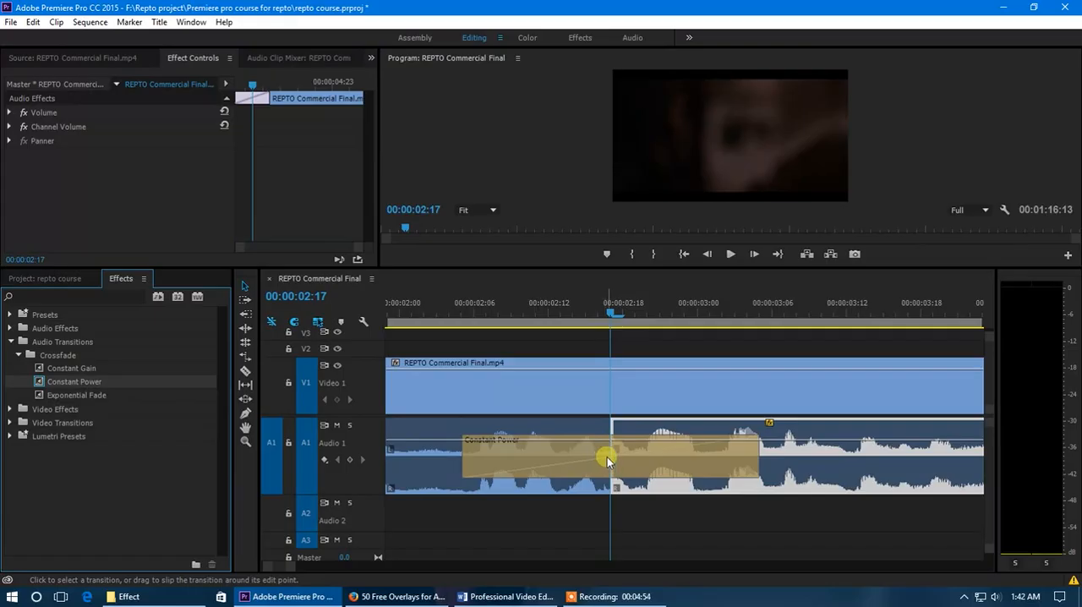
pyautogui.moveTo(758, 455); pyautogui.dragTo(698, 467)
pyautogui.scroll(-4, 699, 467)
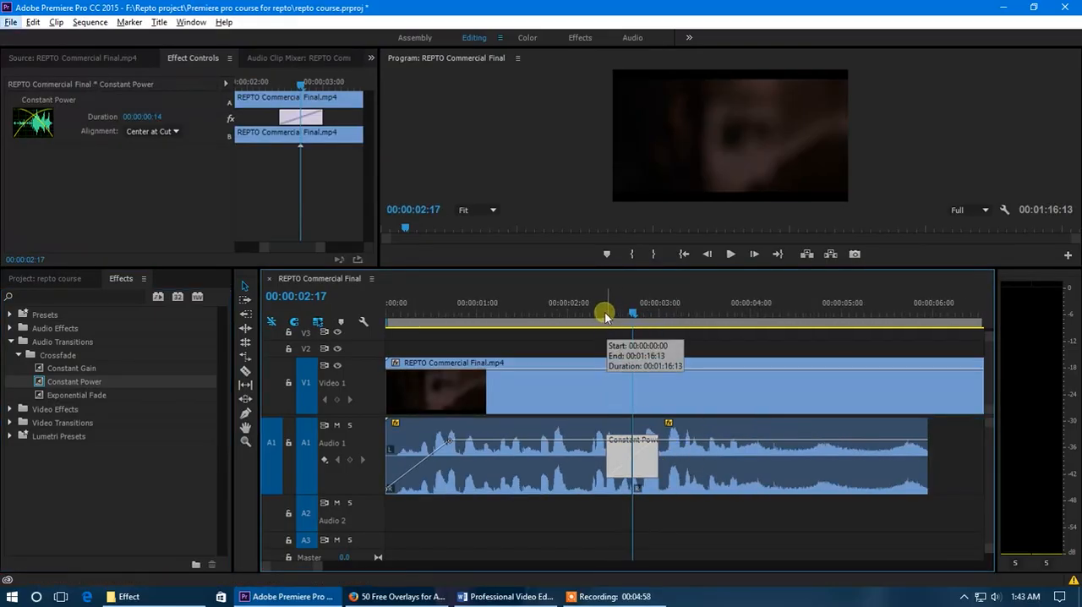
pyautogui.click(536, 313)
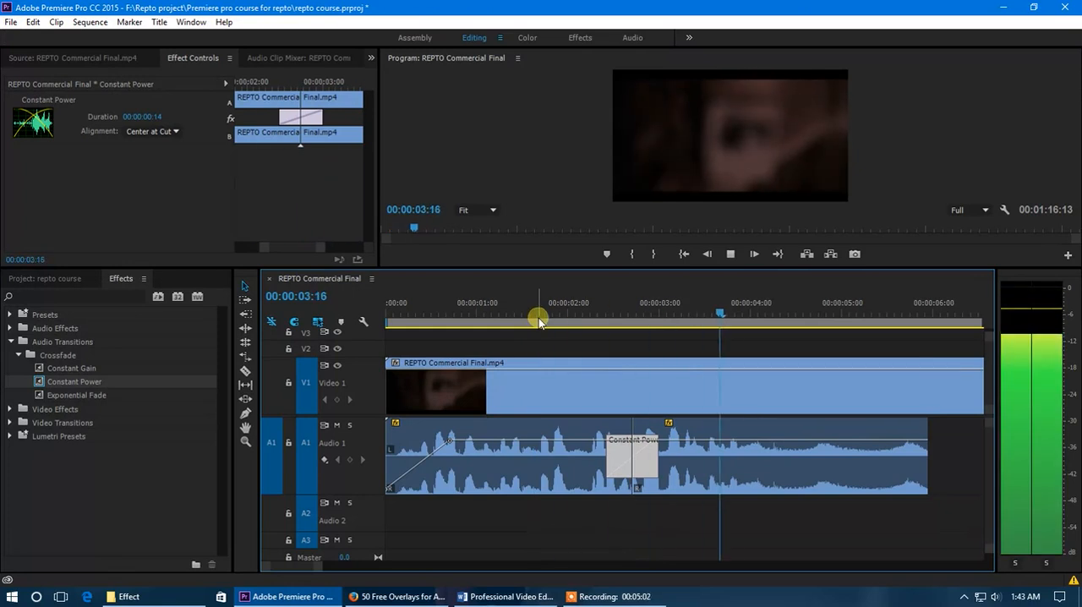
pyautogui.click(580, 311)
# Lengthen the Constant Power crossfade to 00:00:01:10, centered at the cut, and play across it from 00:00:00:23
pyautogui.moveTo(595, 464); pyautogui.dragTo(568, 461)
pyautogui.click(541, 312)
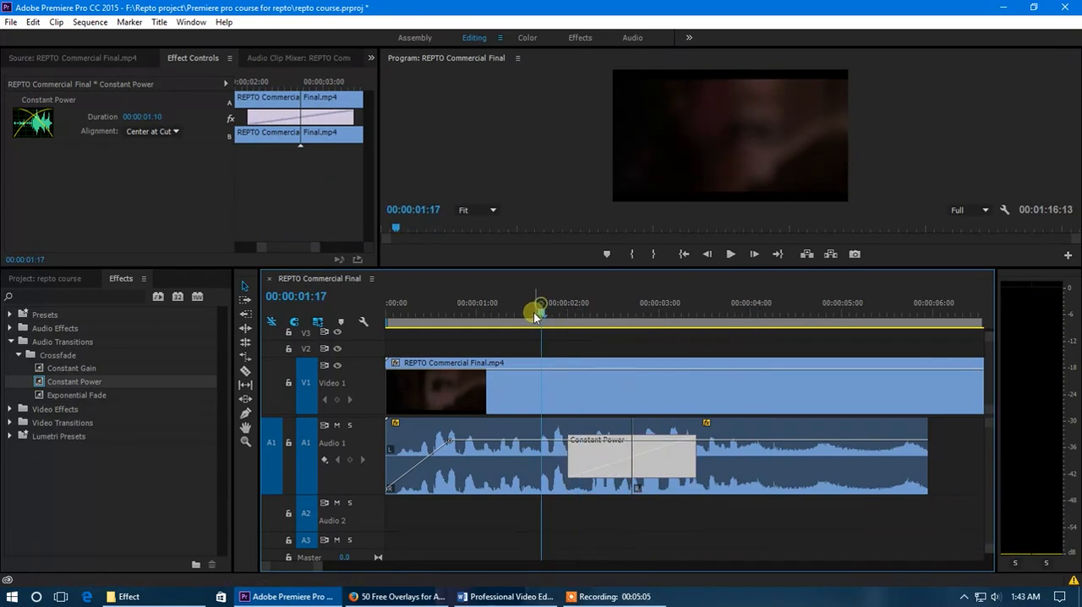
pyautogui.click(474, 313)
pyautogui.press('space')
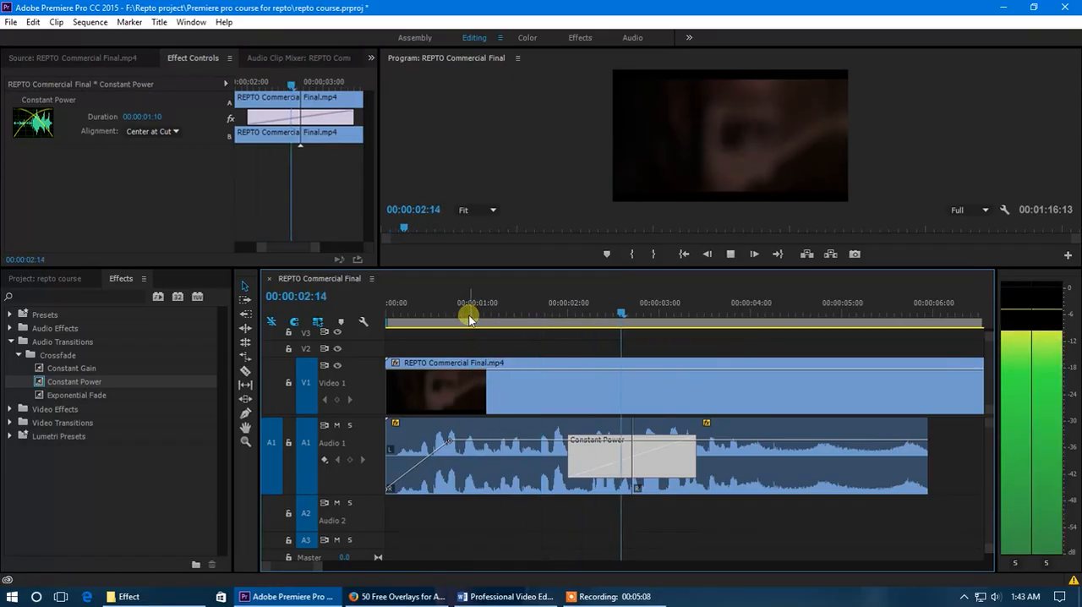
pyautogui.click(511, 314)
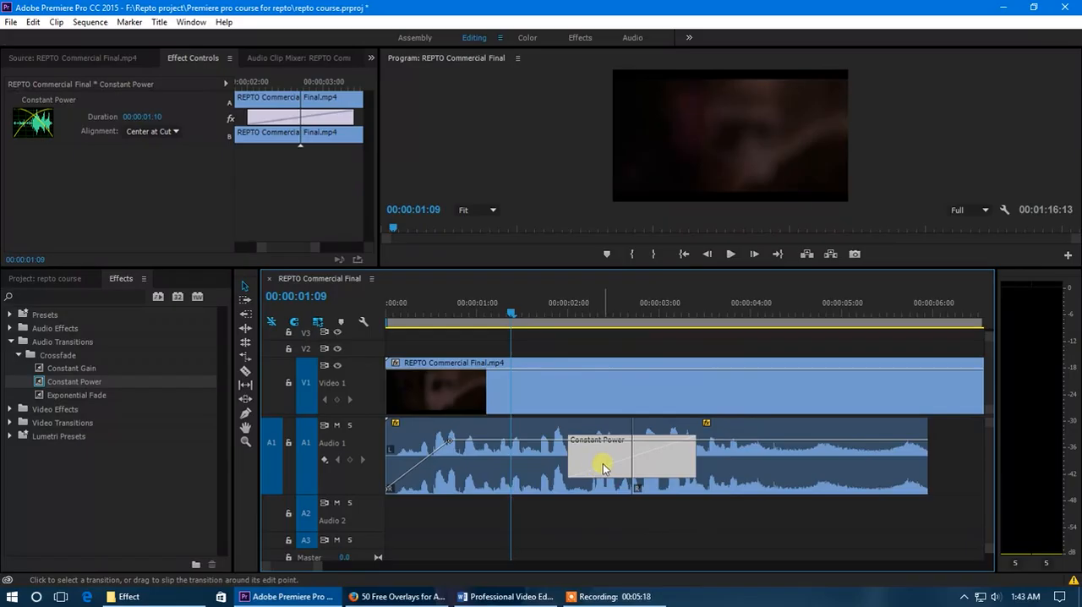
# Replace the Constant Power crossfade with a Constant Gain one lasting 00:00:01:16, play across the cut and remove it again
pyautogui.press('Delete')
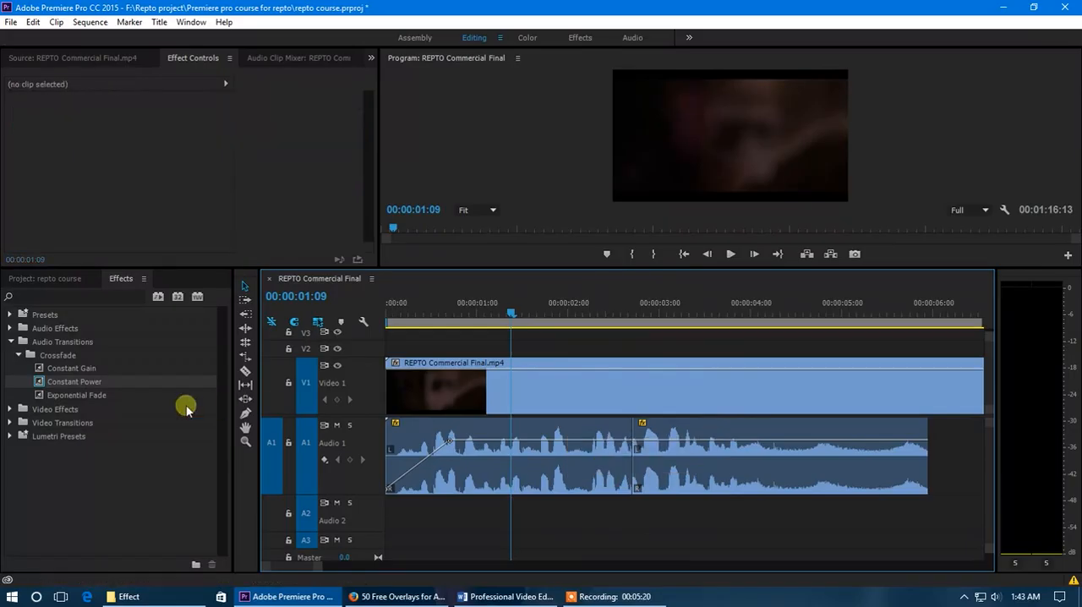
pyautogui.moveTo(76, 371); pyautogui.dragTo(555, 452)
pyautogui.press('space')
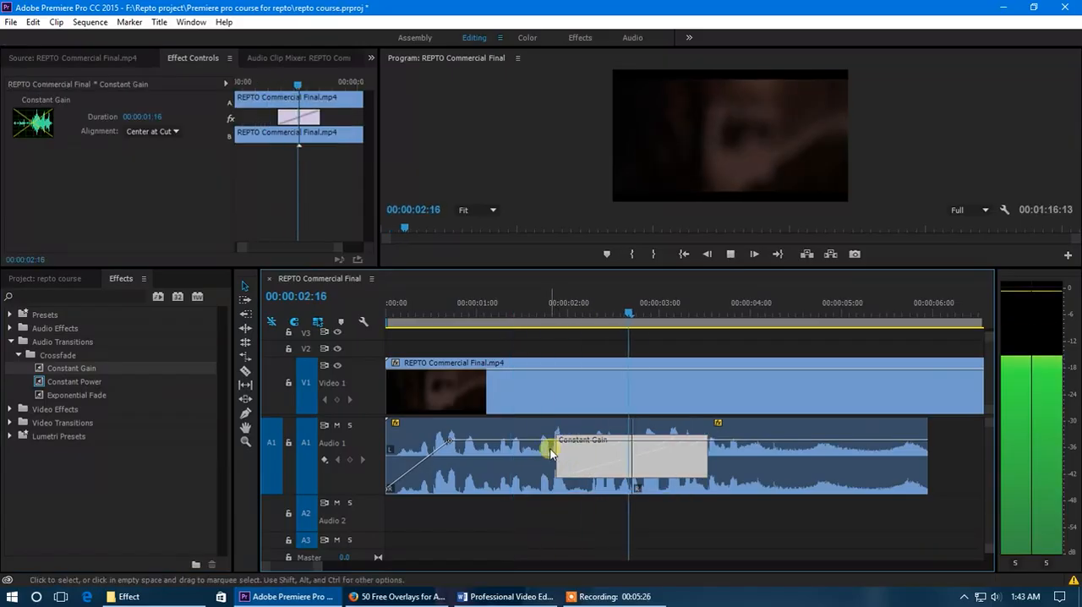
pyautogui.click(623, 314)
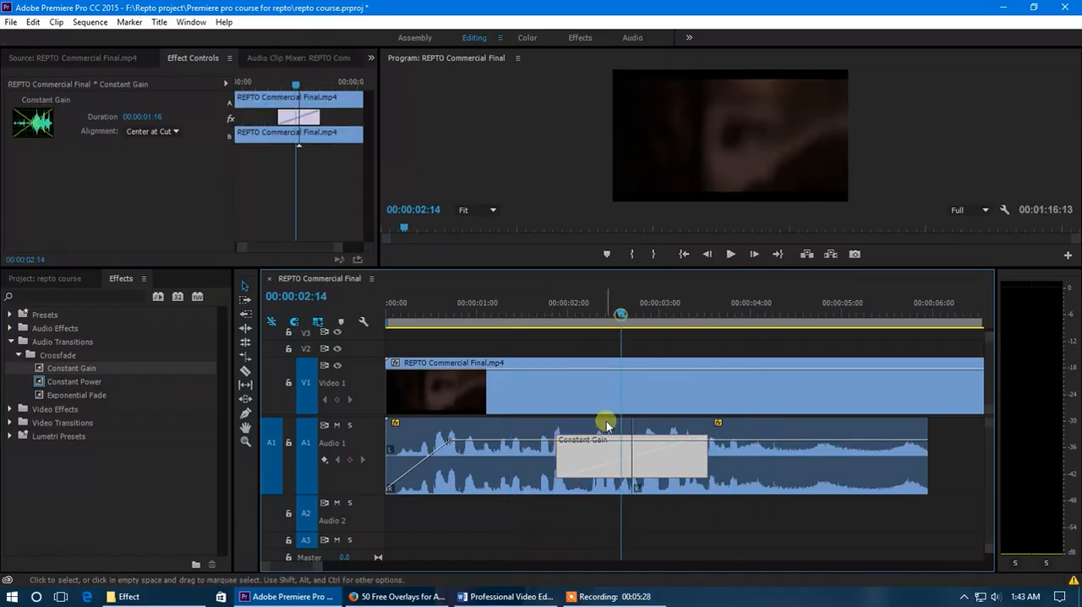
pyautogui.press('Delete')
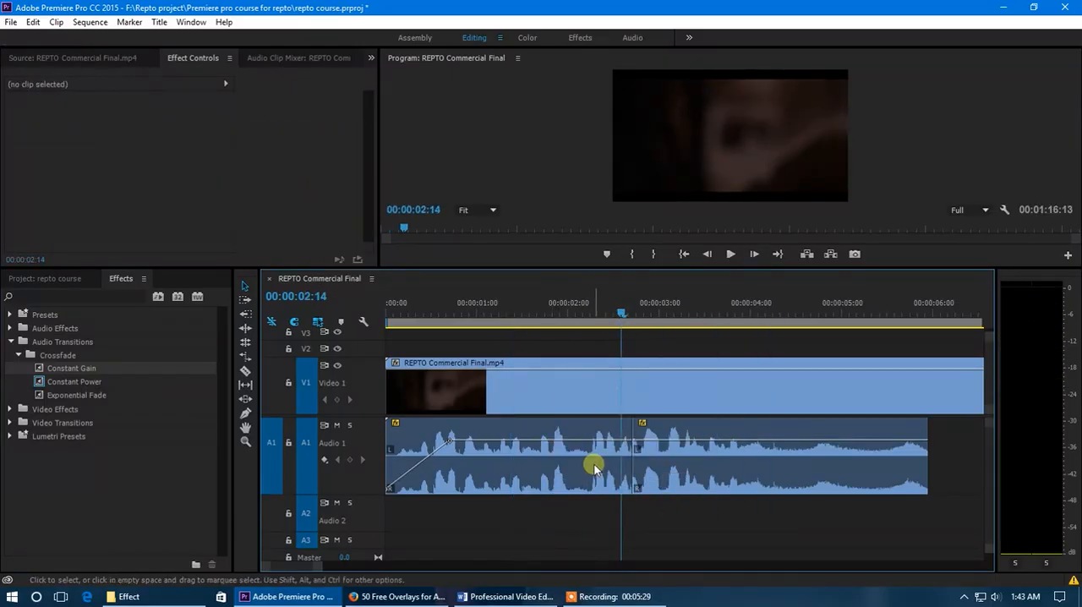
# Collapse the Crossfade and Audio Transitions folders and expand the Video Effects folder in the effects list
pyautogui.click(18, 357)
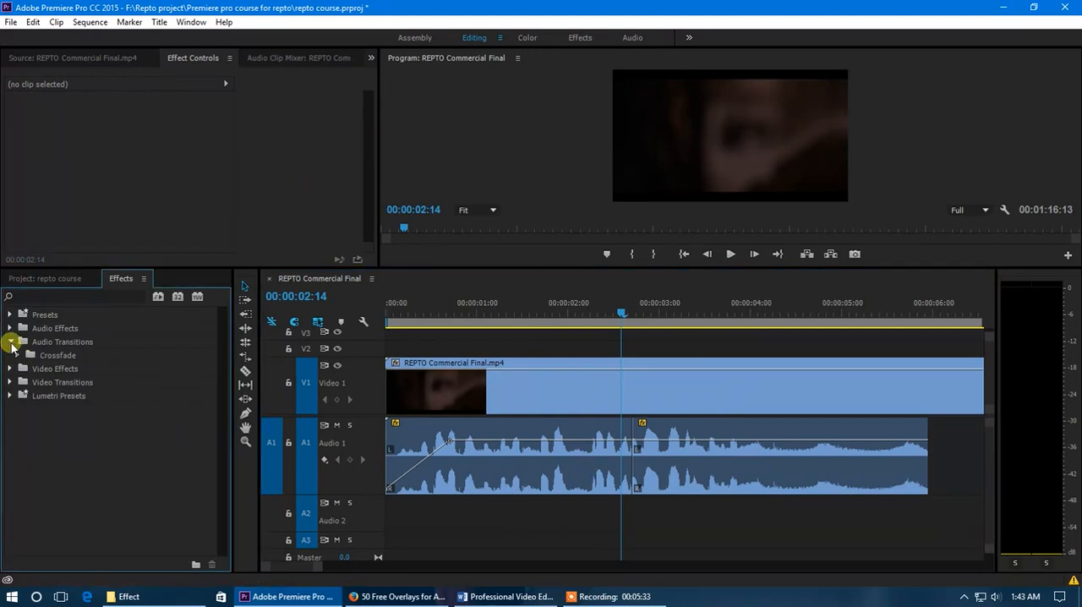
pyautogui.click(11, 342)
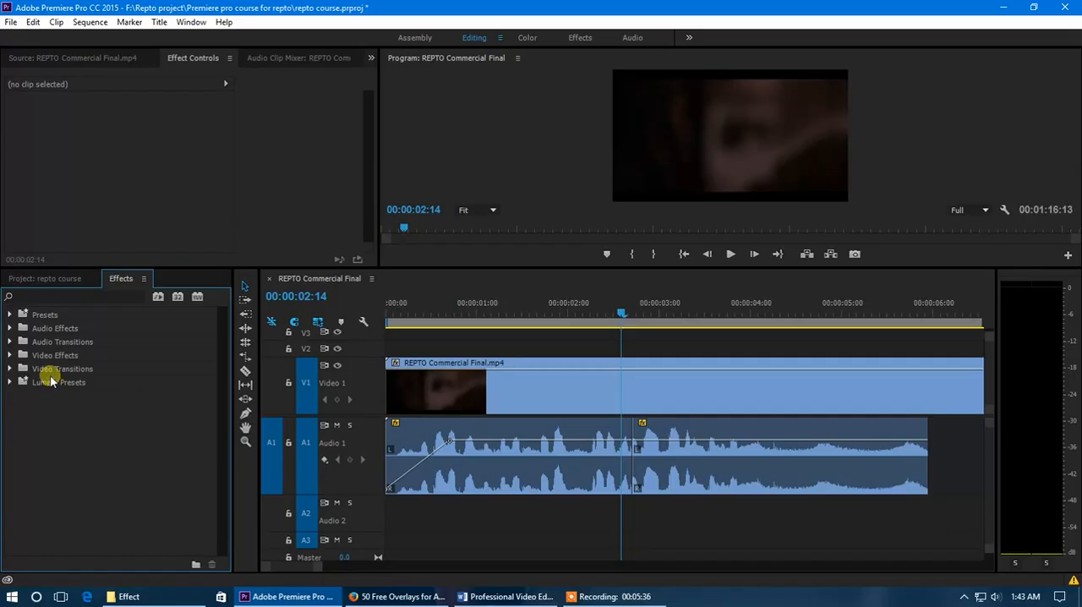
pyautogui.click(10, 355)
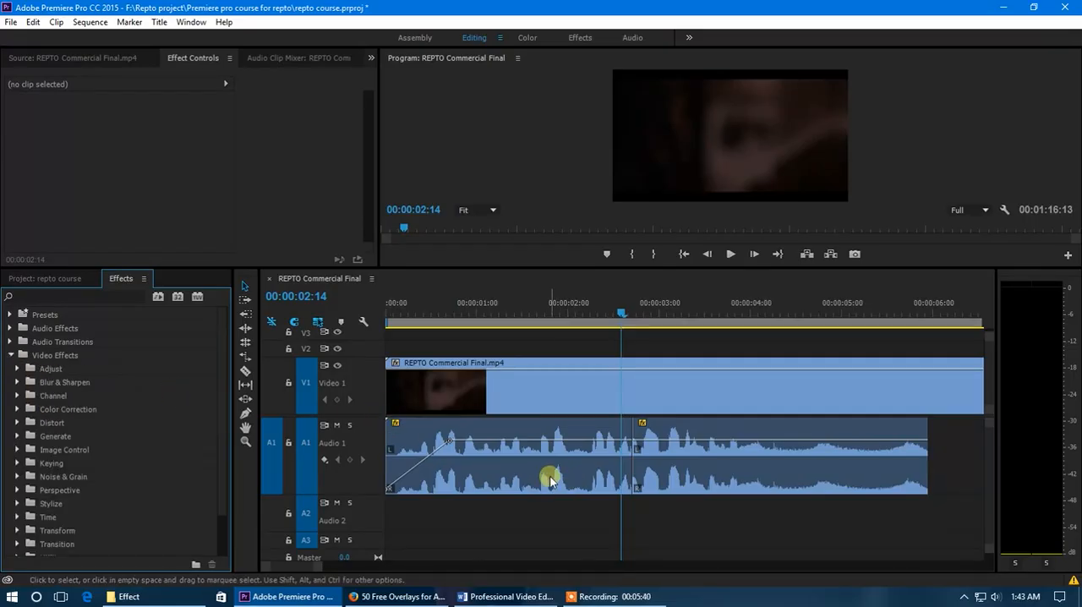
# Select the first Audio 1 segment and play across the cut, stopping at 00:00:03:06
pyautogui.click(550, 479)
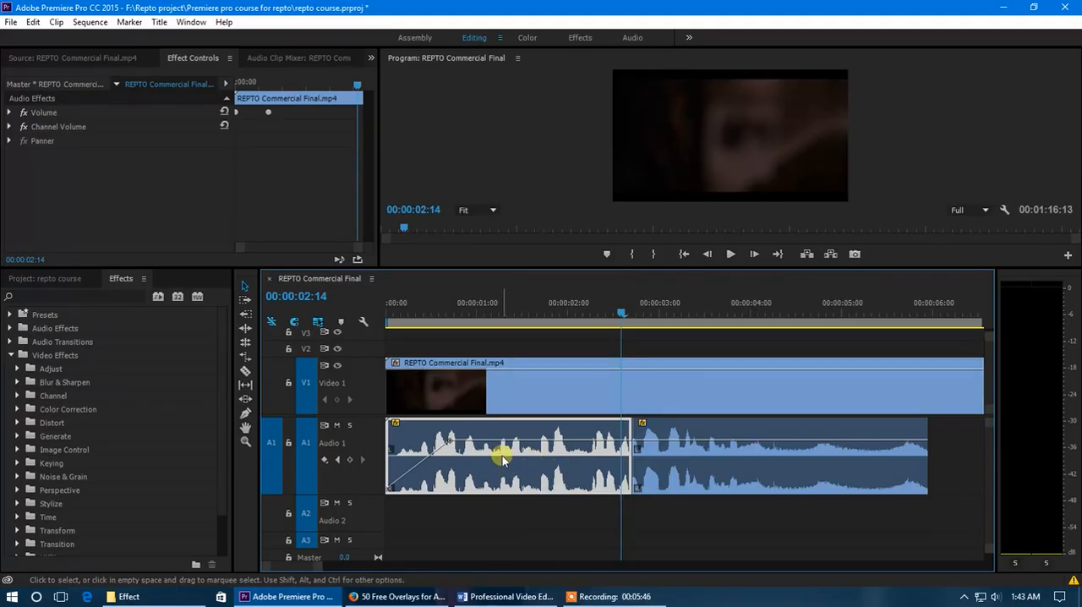
pyautogui.hotkey('ctrl', 's')
pyautogui.press('space')
pyautogui.press('space')
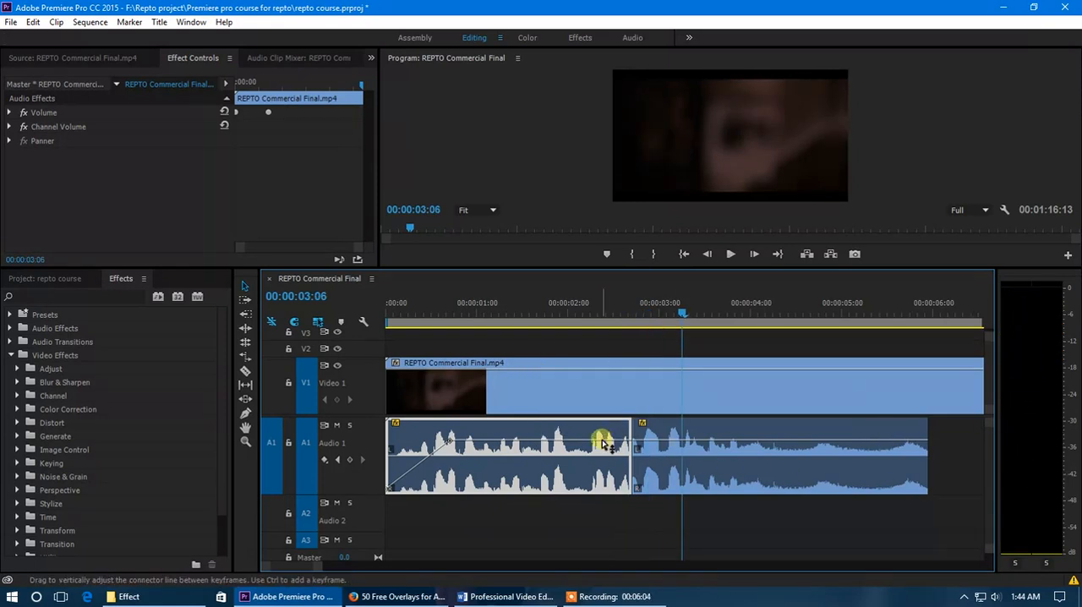
# Lower the volume lines of both Audio 1 segments to about the same level and play across the cut from 00:00:01:22
pyautogui.click(706, 446)
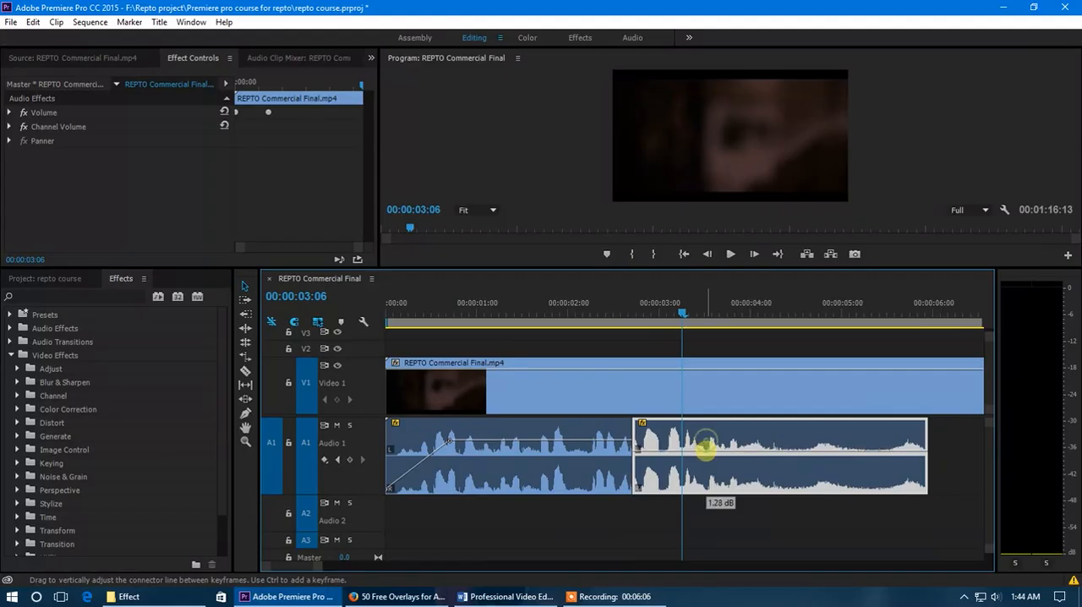
pyautogui.moveTo(684, 452); pyautogui.dragTo(684, 458)
pyautogui.moveTo(600, 443); pyautogui.dragTo(606, 462)
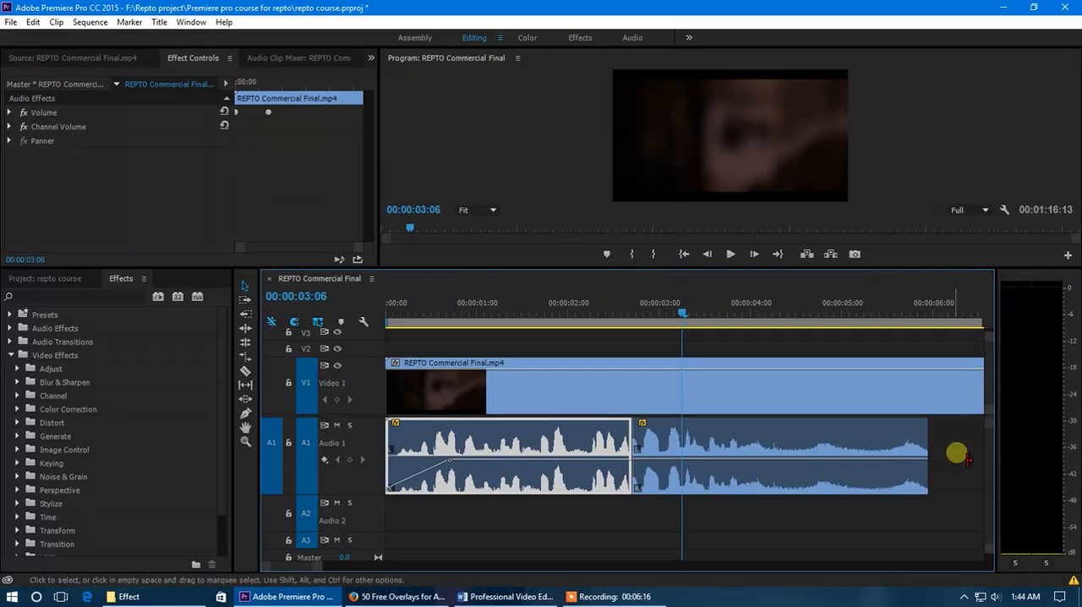
pyautogui.click(561, 309)
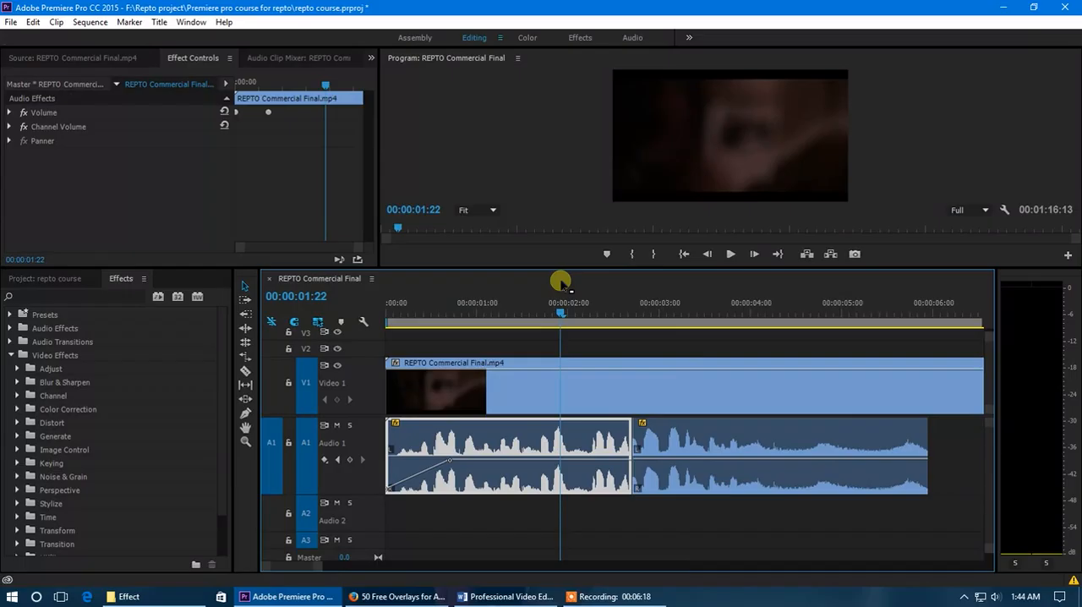
pyautogui.press('space')
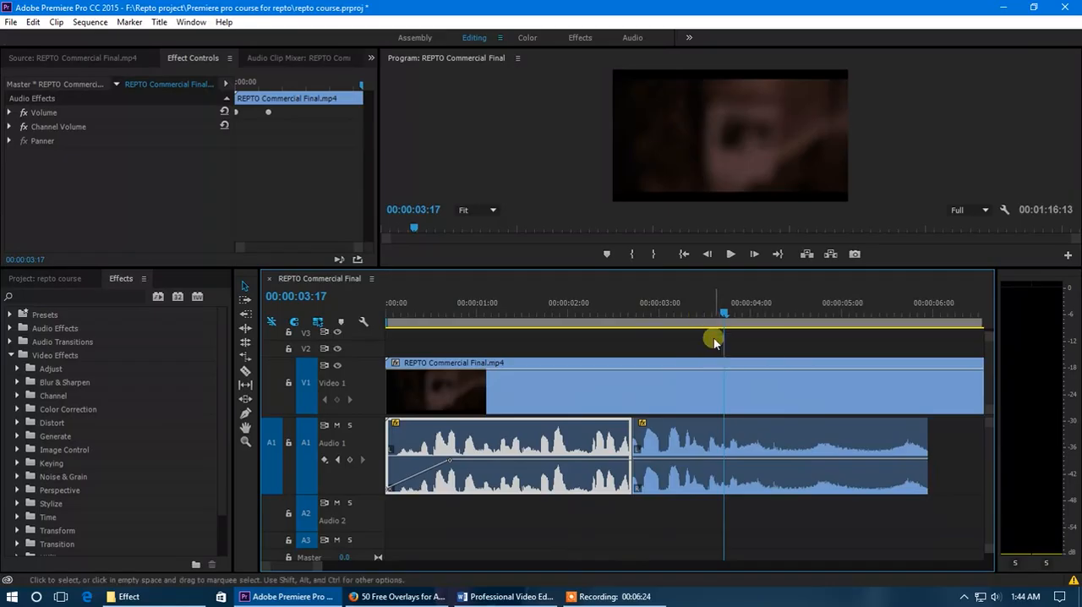
pyautogui.click(682, 440)
pyautogui.click(573, 441)
pyautogui.click(677, 476)
pyautogui.click(624, 452)
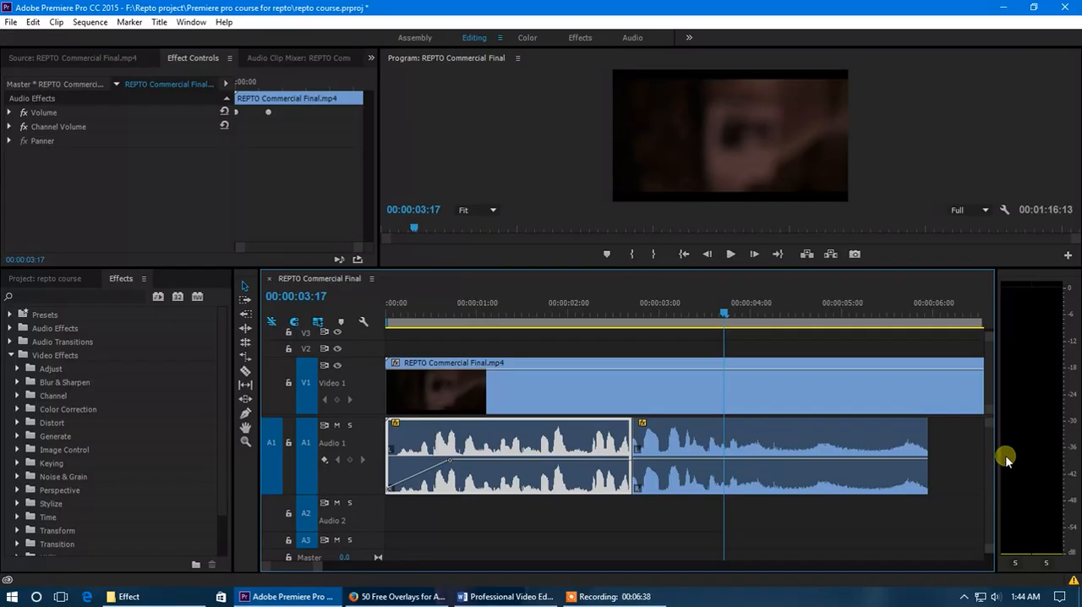
# Set the first Audio 1 segment's left Channel Volume to -56.4 dB
pyautogui.click(493, 318)
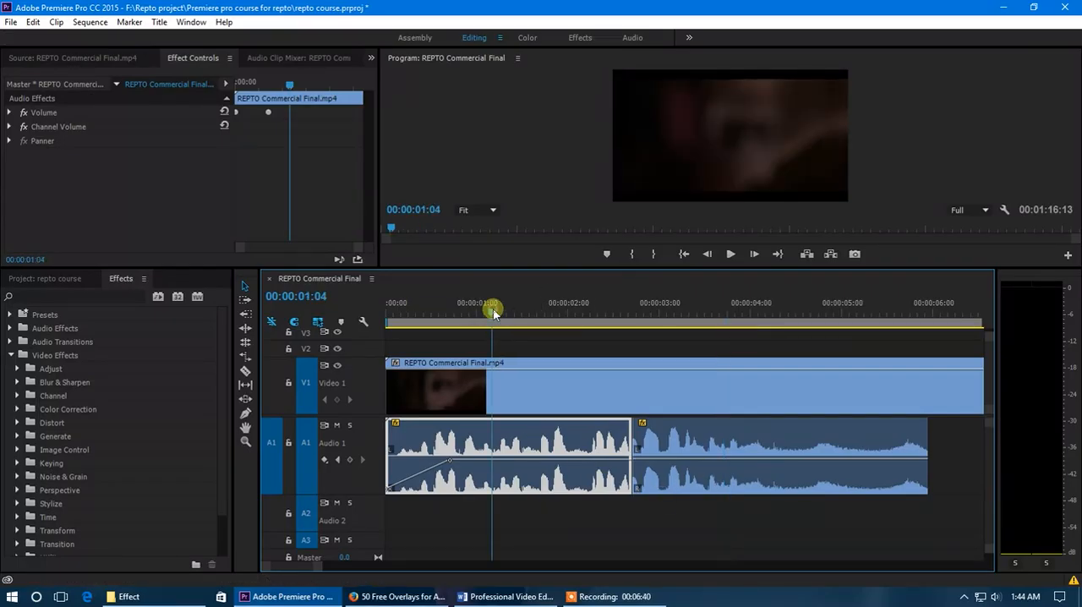
pyautogui.click(10, 126)
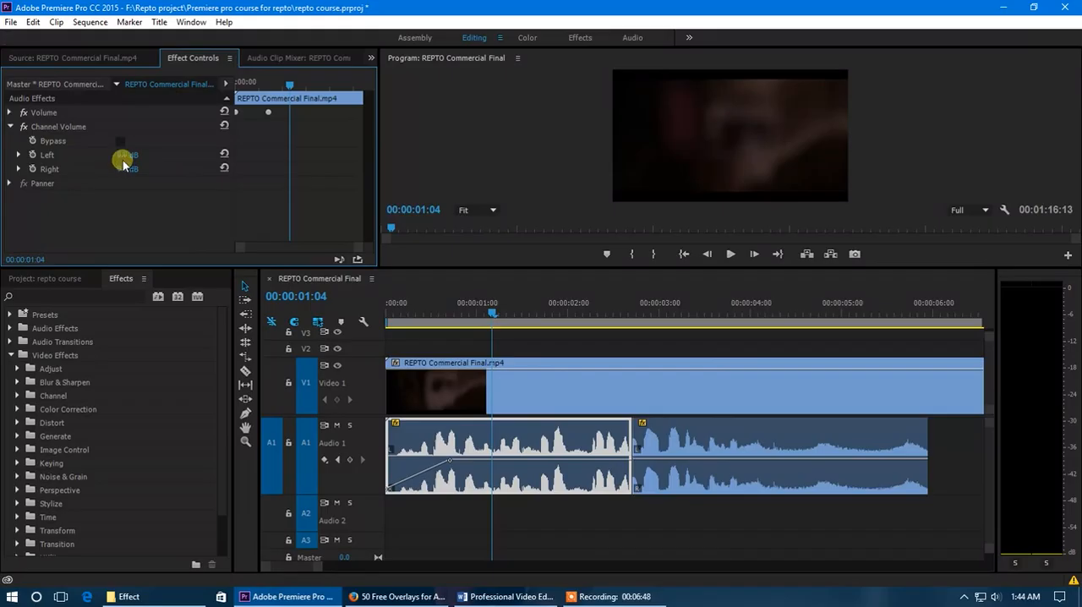
pyautogui.moveTo(109, 157); pyautogui.dragTo(78, 160)
# Play the first Audio 1 segment from 00:00:01:00 and again from the sequence start, checking the left and right channel meters
pyautogui.click(474, 306)
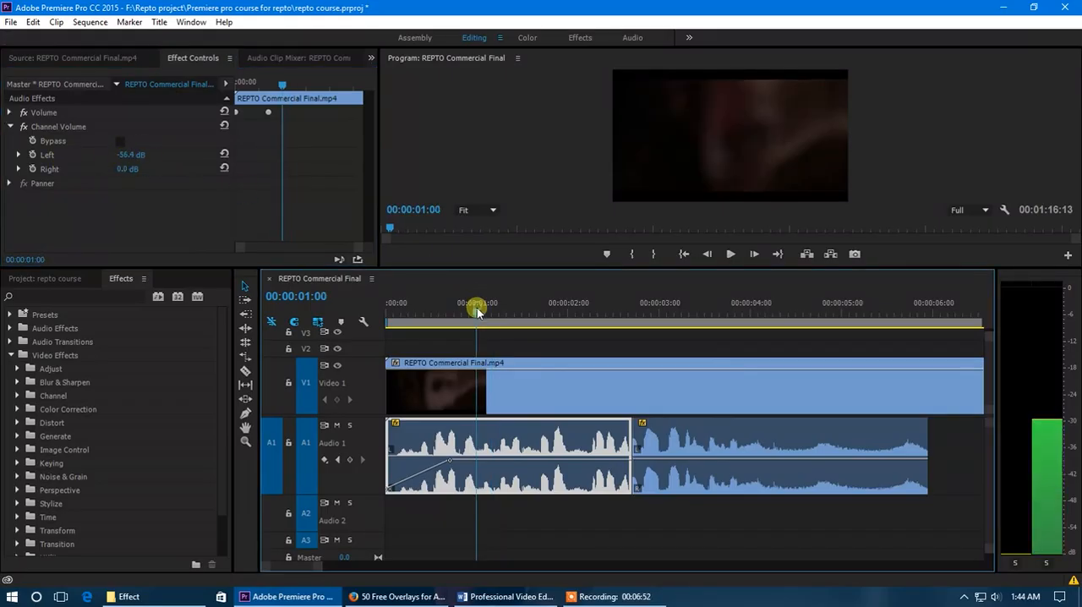
pyautogui.press('space')
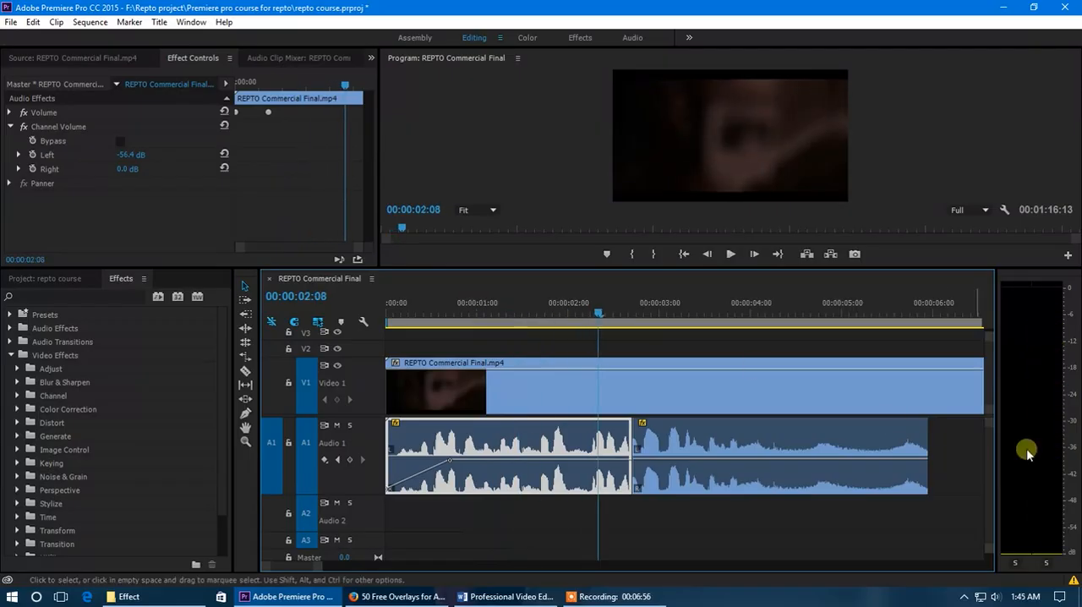
pyautogui.press('Home')
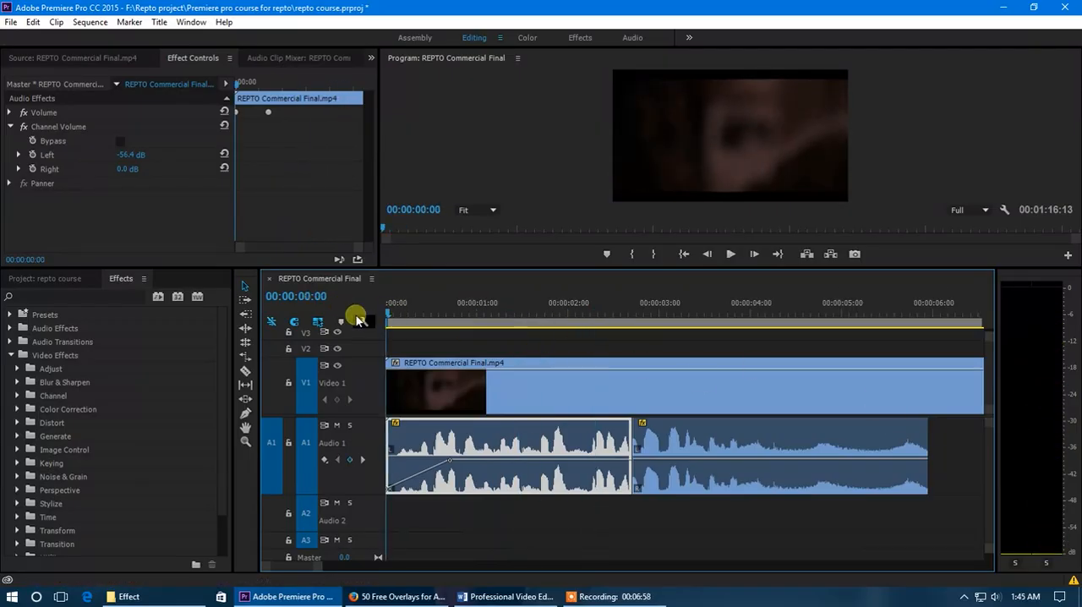
pyautogui.press('space')
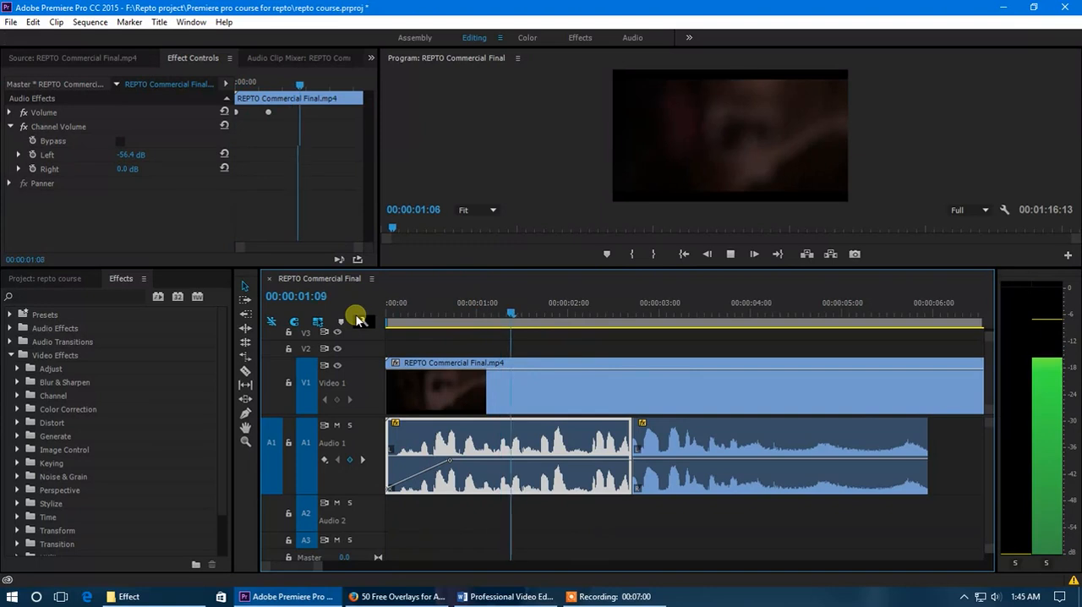
pyautogui.press('space')
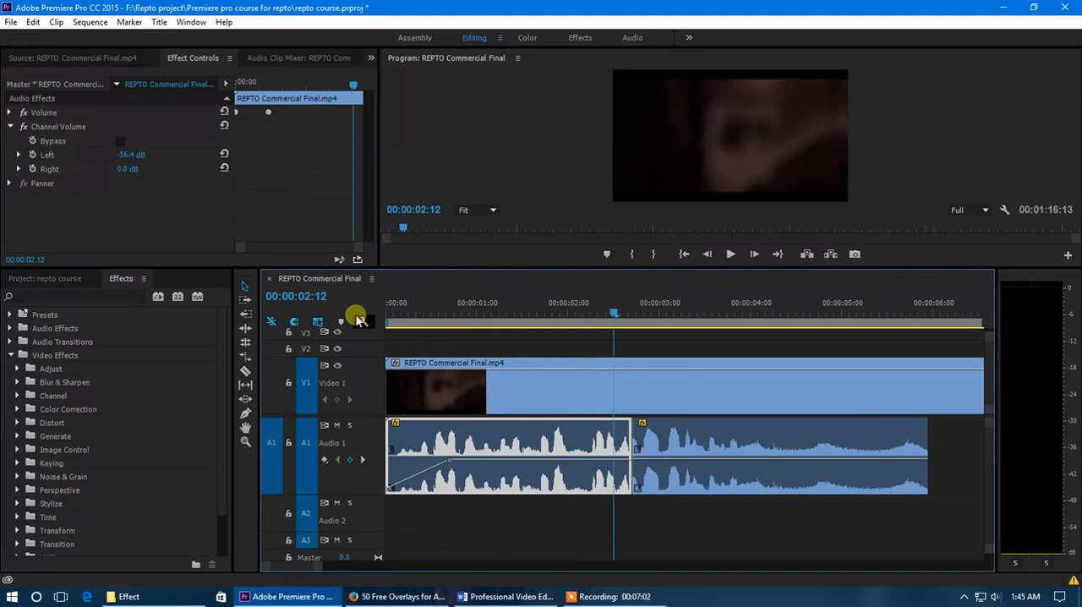
# Replace the second Audio 1 segment by extending the first one to just past 00:00:06:00, and play it from 00:00:00:04
pyautogui.click(682, 435)
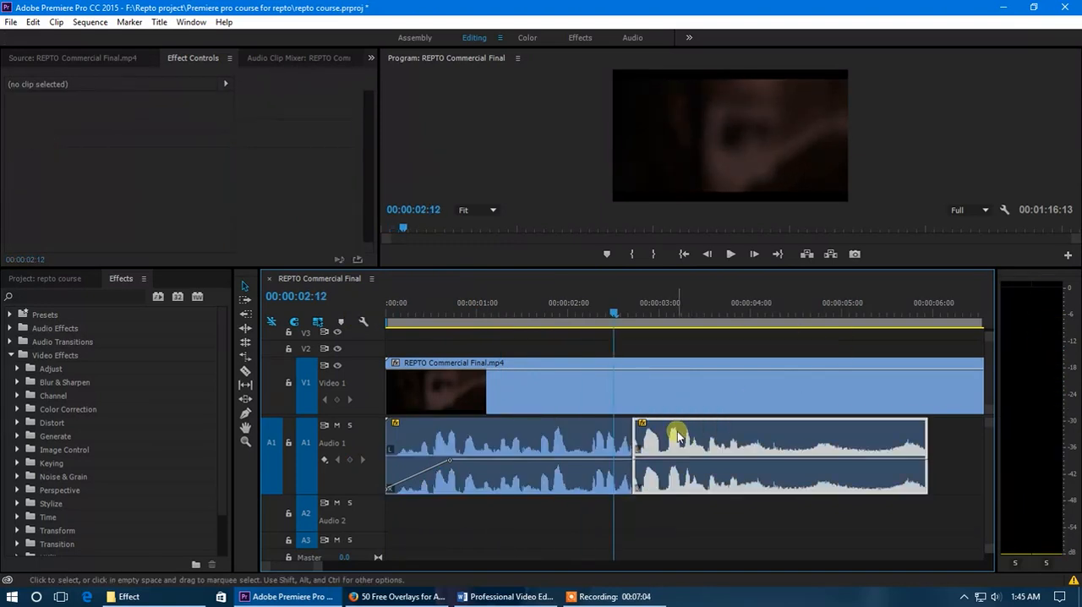
pyautogui.moveTo(642, 439); pyautogui.dragTo(928, 457)
pyautogui.click(402, 311)
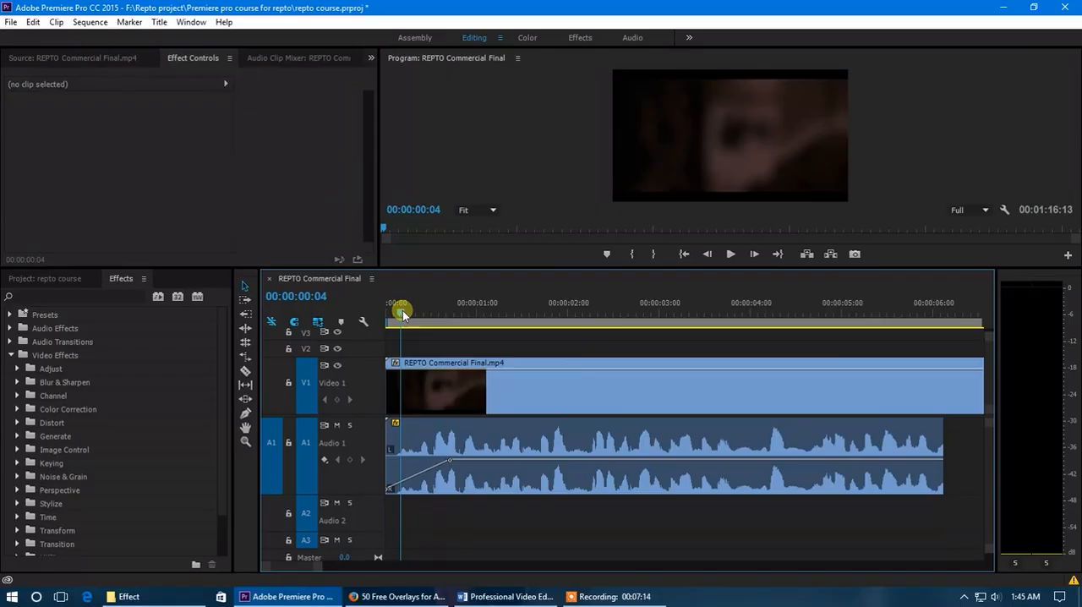
pyautogui.press('space')
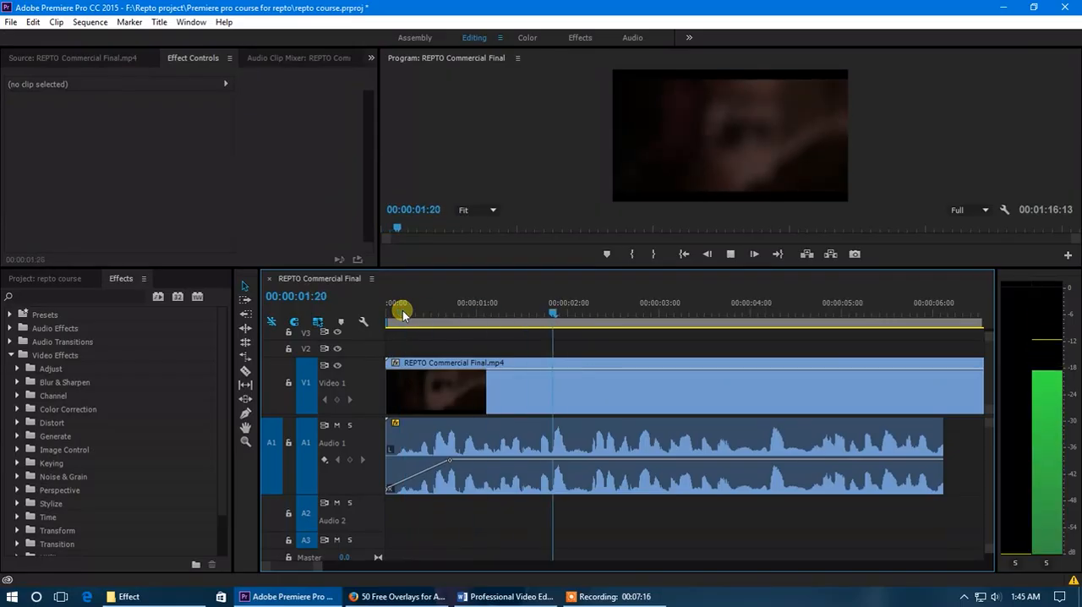
pyautogui.press('space')
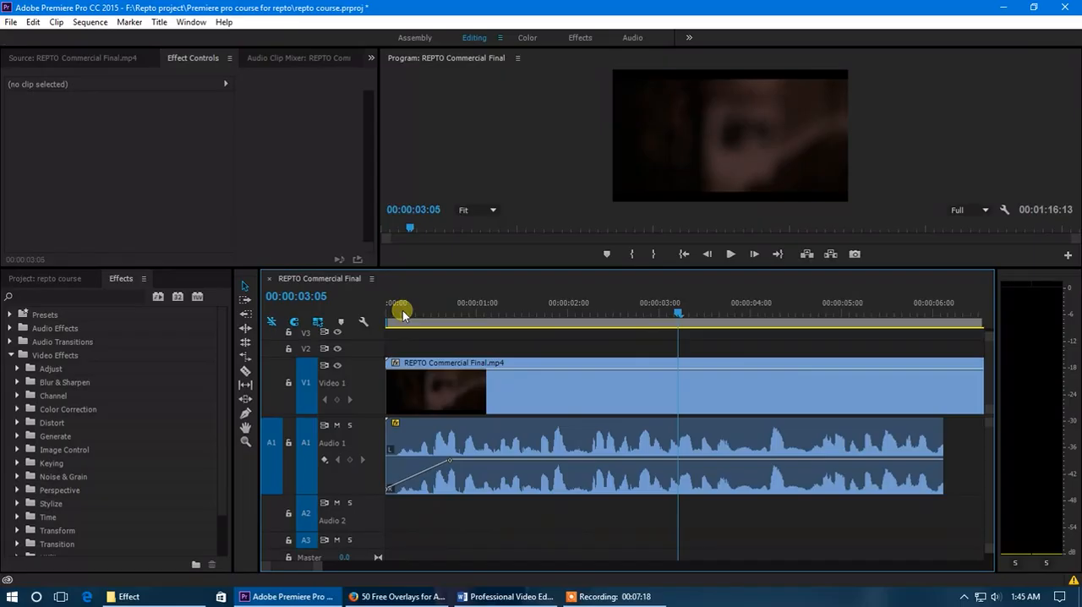
# Raise the audio clip's left Channel Volume to -13.5 dB and play it from near the start
pyautogui.click(542, 421)
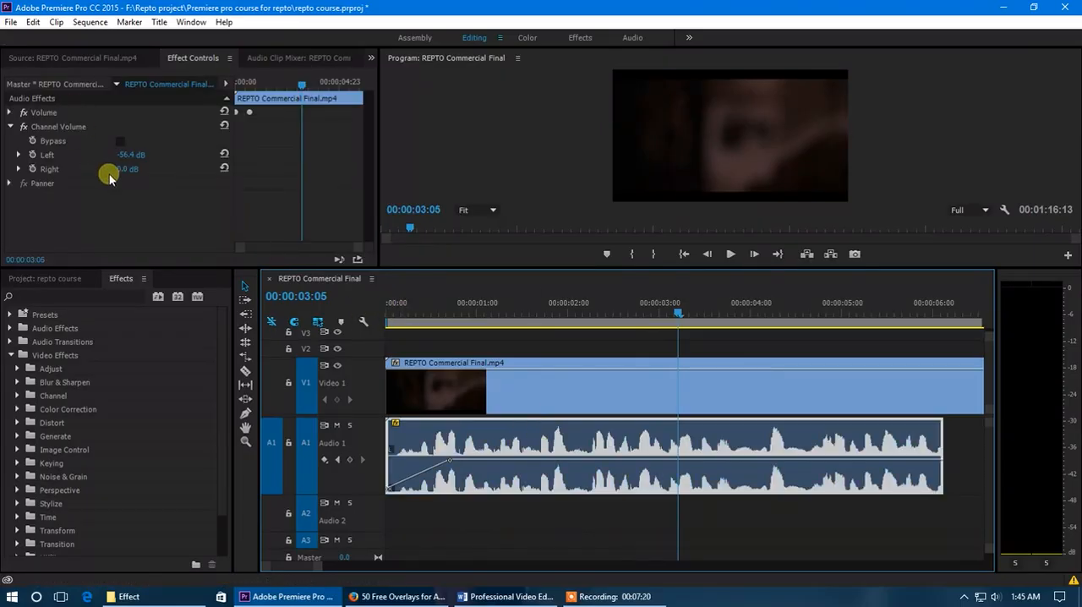
pyautogui.moveTo(132, 156); pyautogui.dragTo(145, 159)
pyautogui.click(396, 310)
pyautogui.press('space')
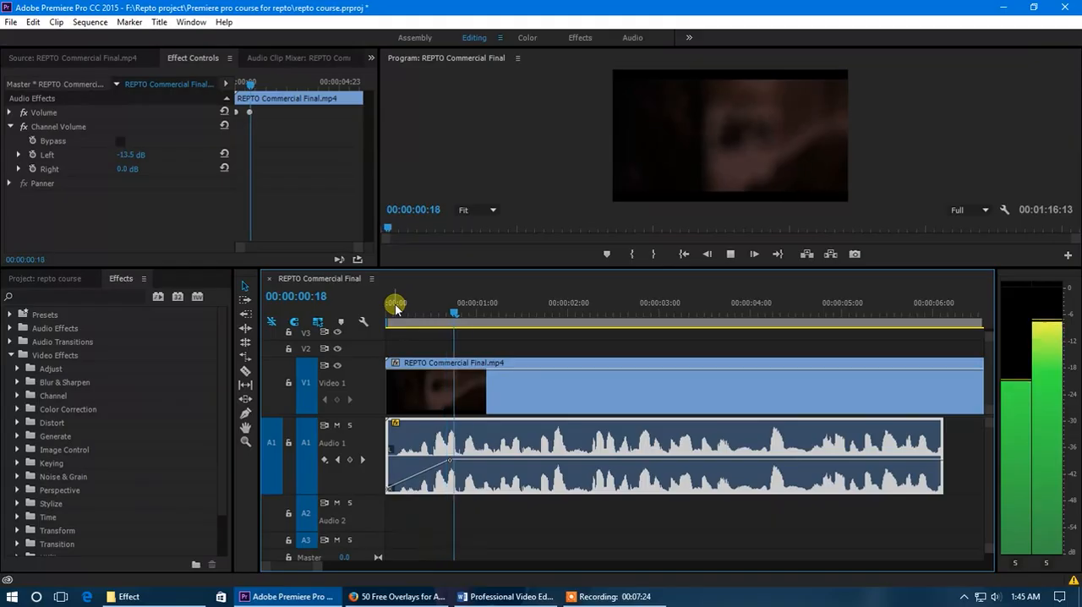
pyautogui.press('space')
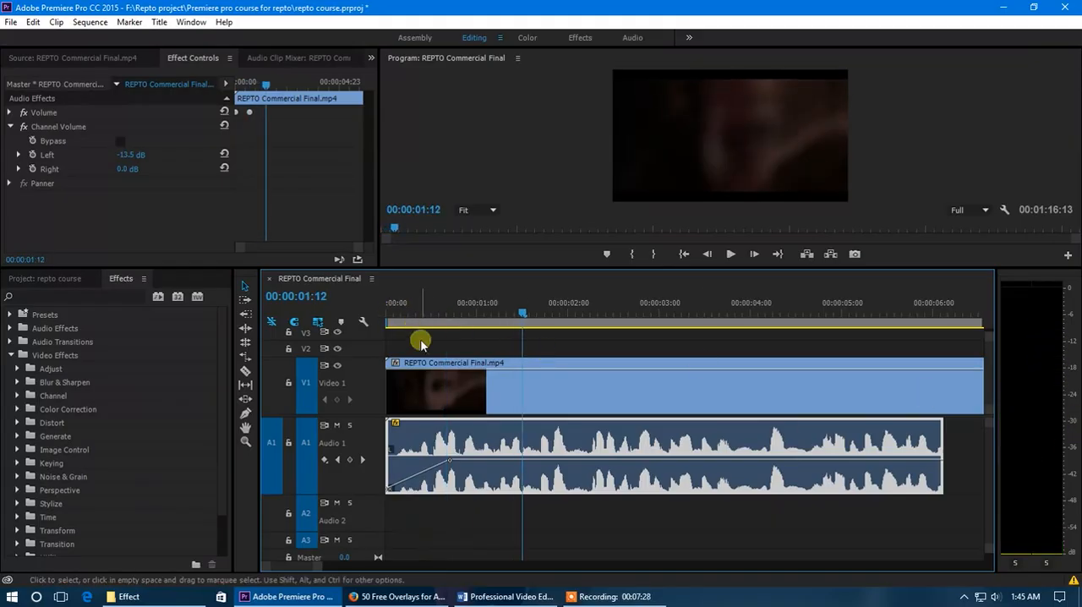
# Set the audio clip's left Channel Volume to 0 dB, park the playhead at 00:00:00:17 and keep the clip selected
pyautogui.click(131, 155)
pyautogui.write('0')
pyautogui.press('Return')
pyautogui.click(451, 313)
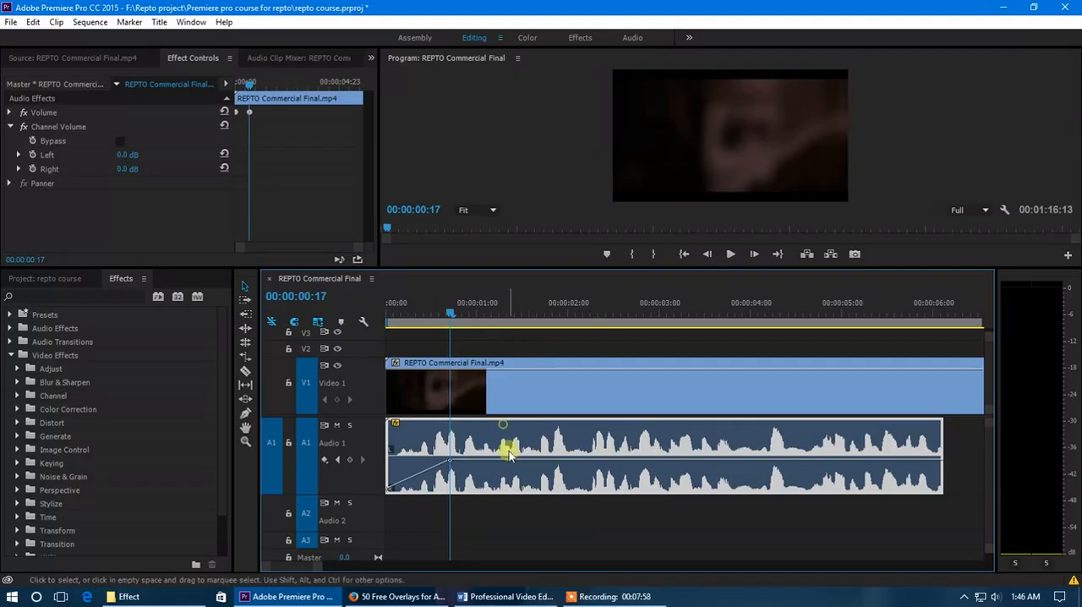
pyautogui.click(525, 507)
pyautogui.click(505, 478)
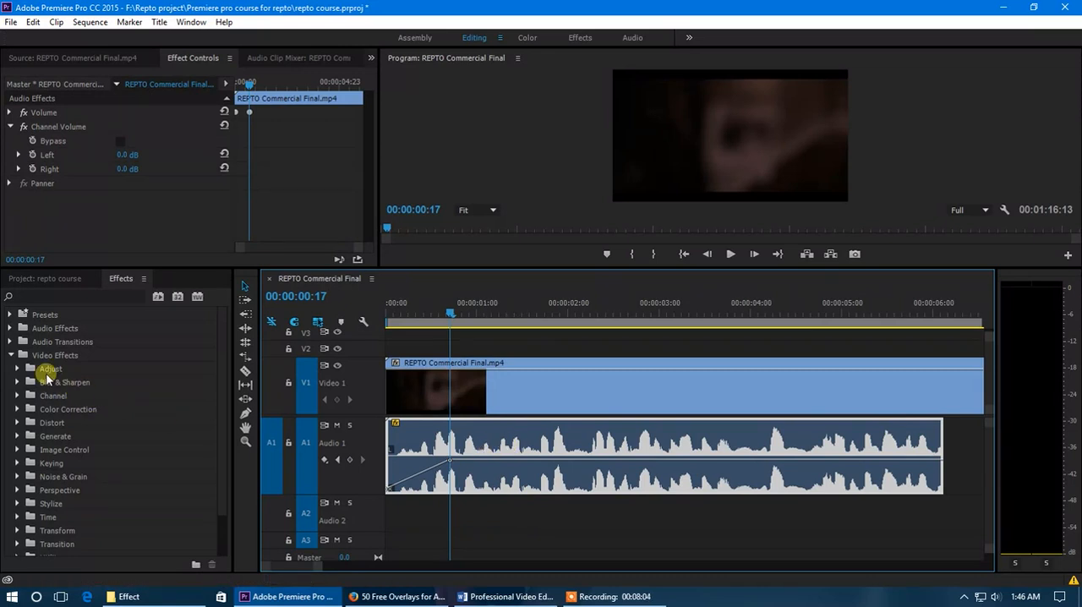
# Expand the Audio Effects folder and locate the Fill Left with Right and Fill Right with Left effects, selecting the latter
pyautogui.click(10, 329)
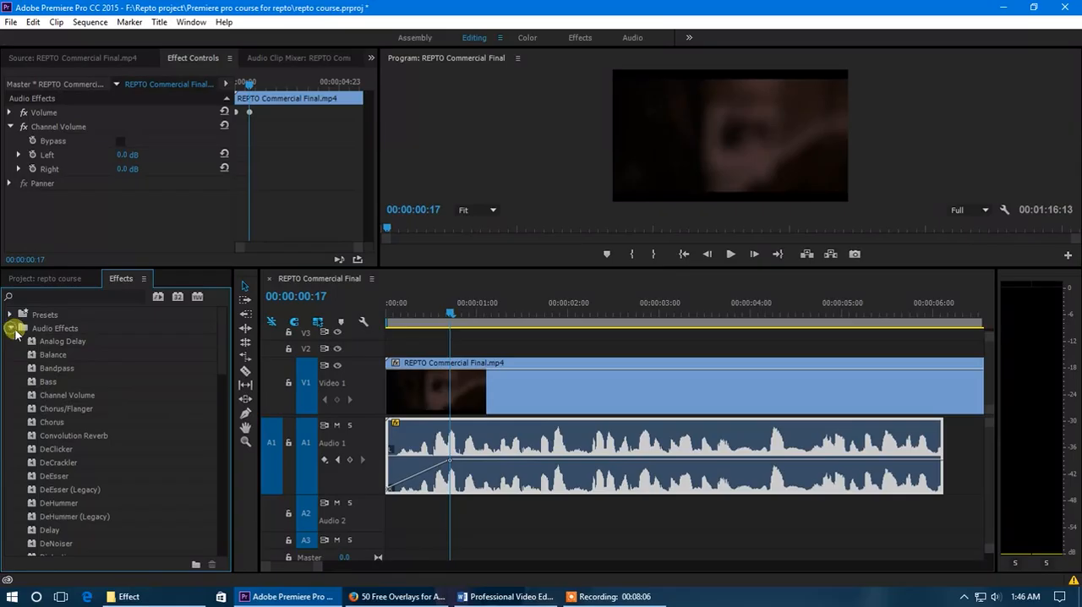
pyautogui.scroll(-5, 106, 427)
pyautogui.click(66, 411)
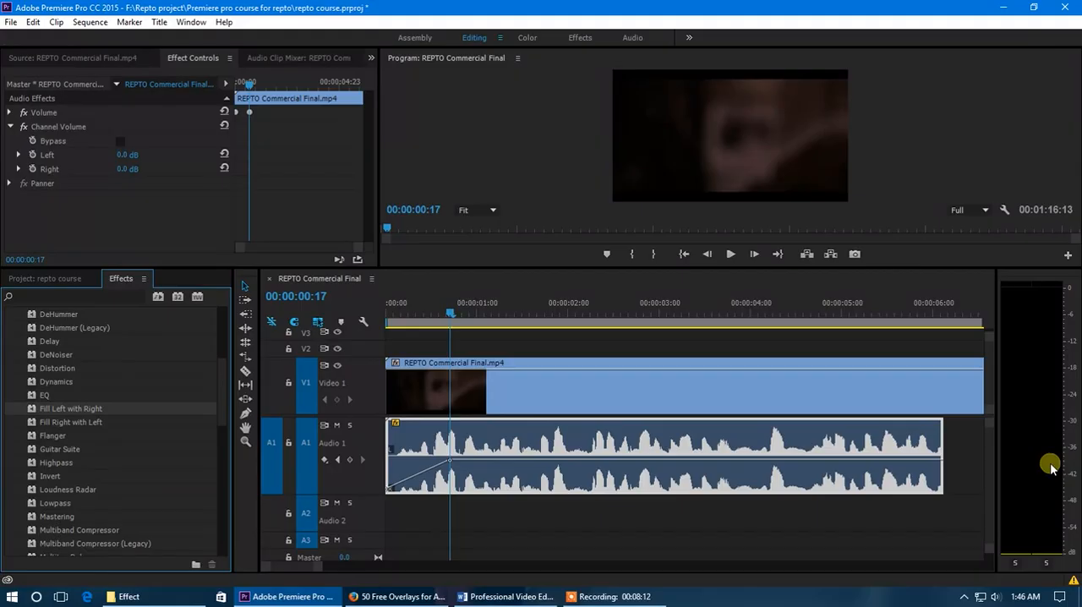
pyautogui.click(66, 422)
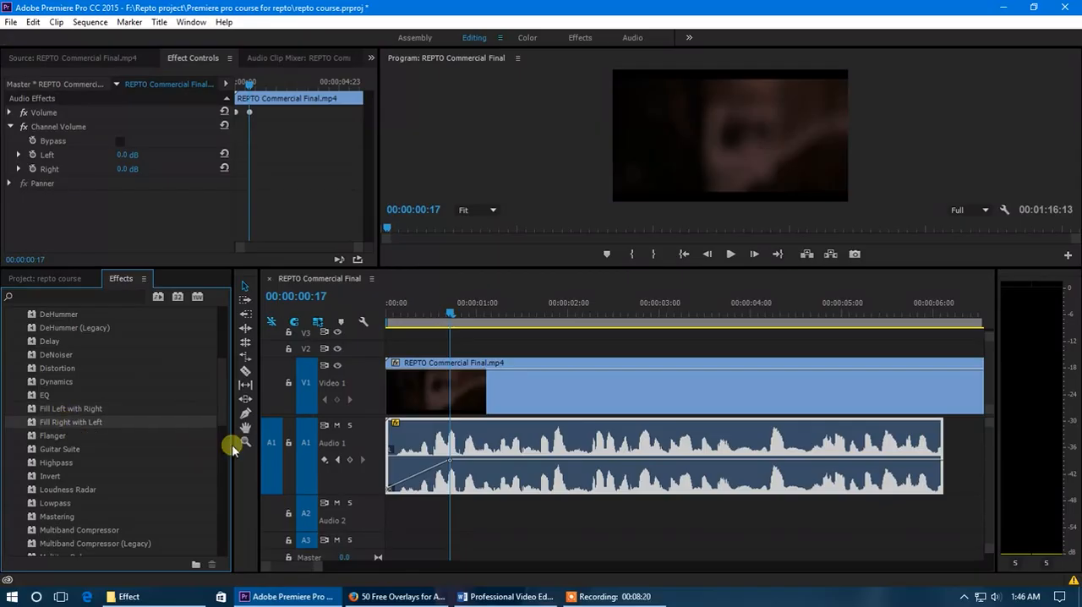